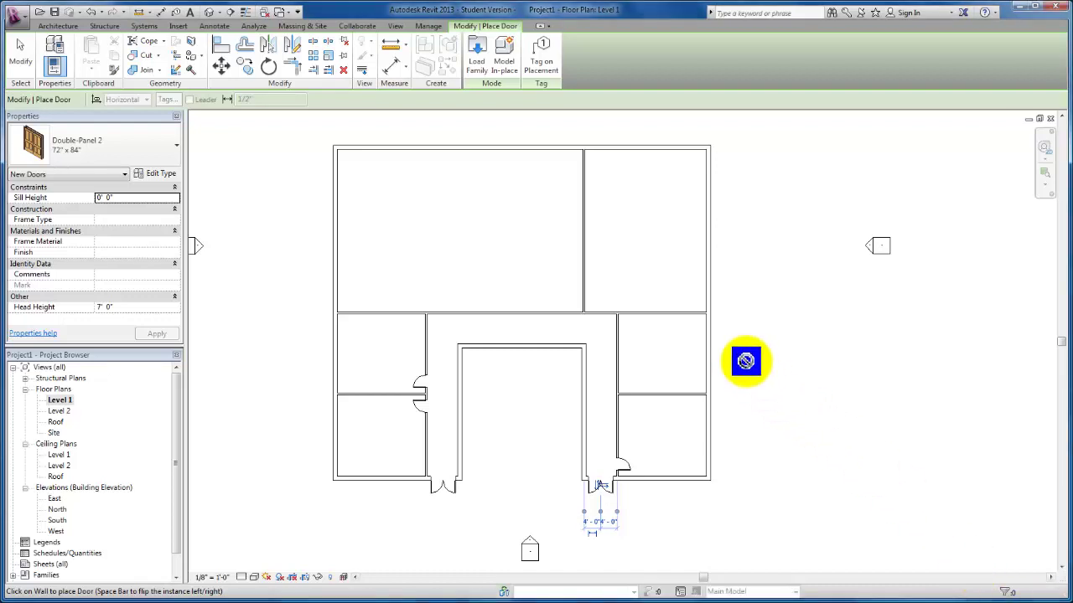
Step: Draw a Generic - 5" partition wall from the corridor wall up to the upper exterior wall, about 35' from the left exterior wall
key("Escape")
key("Escape")
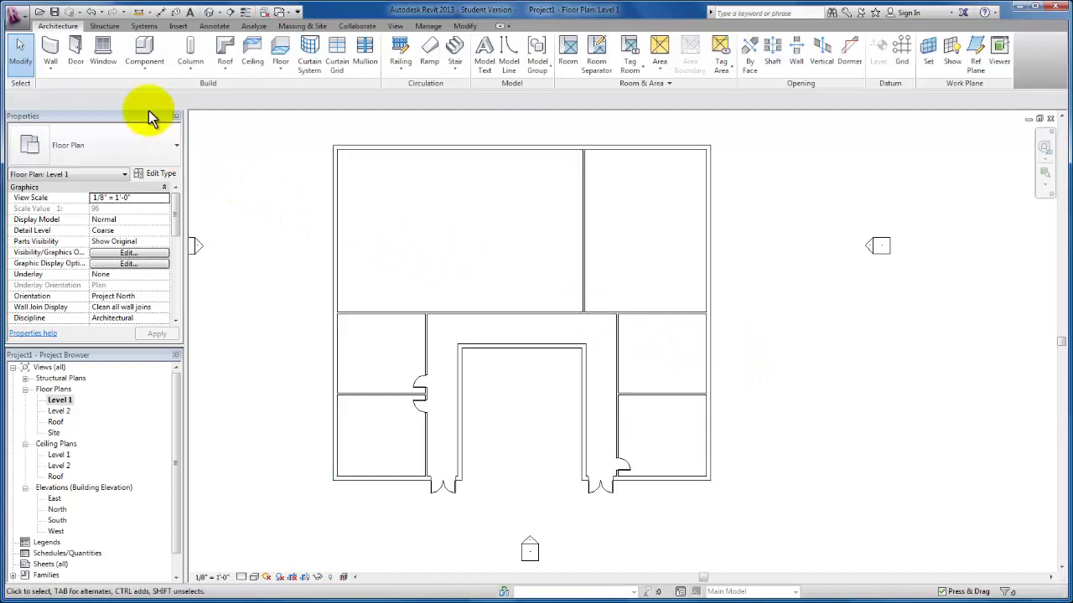
left_click(50, 49)
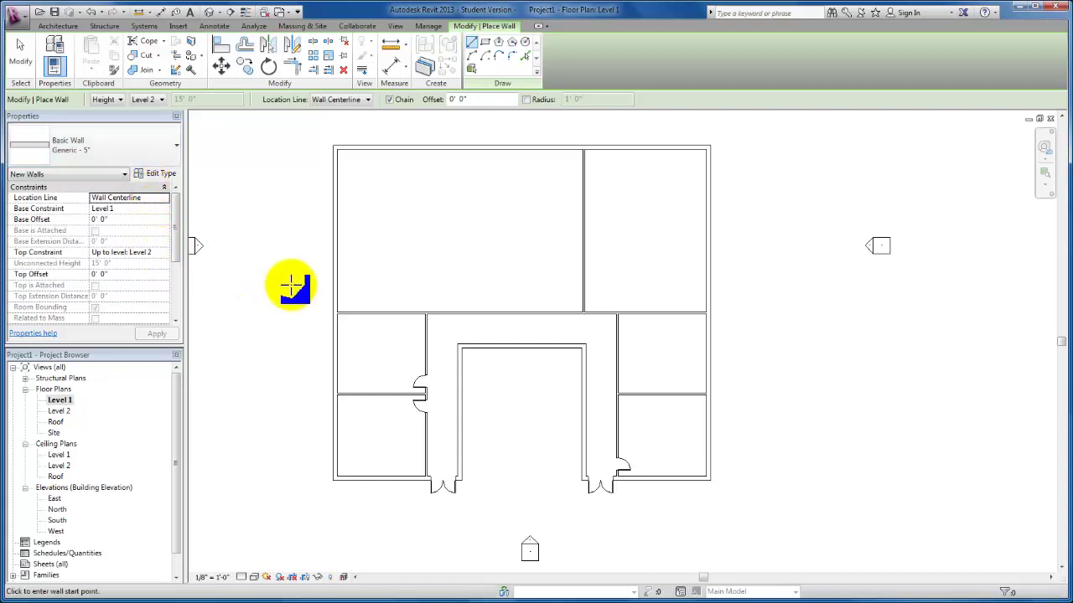
left_click(481, 312)
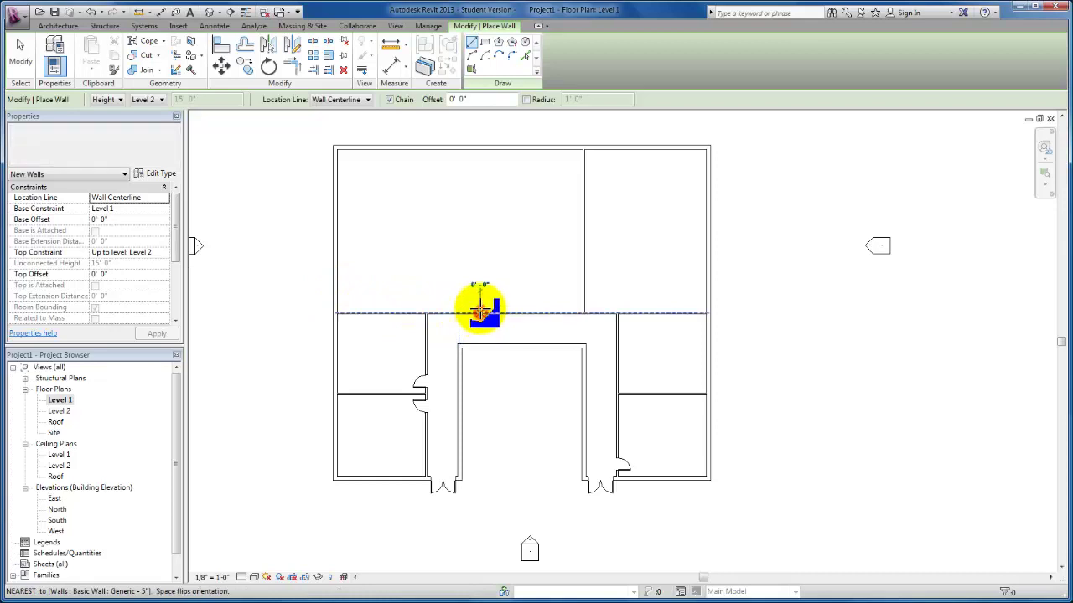
left_click(480, 149)
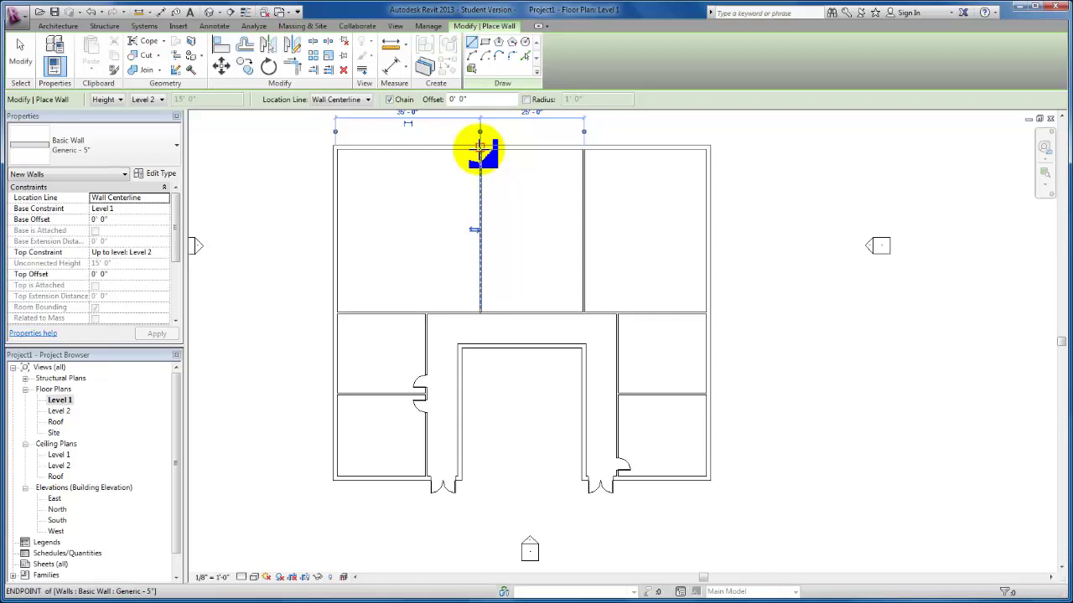
key("Escape")
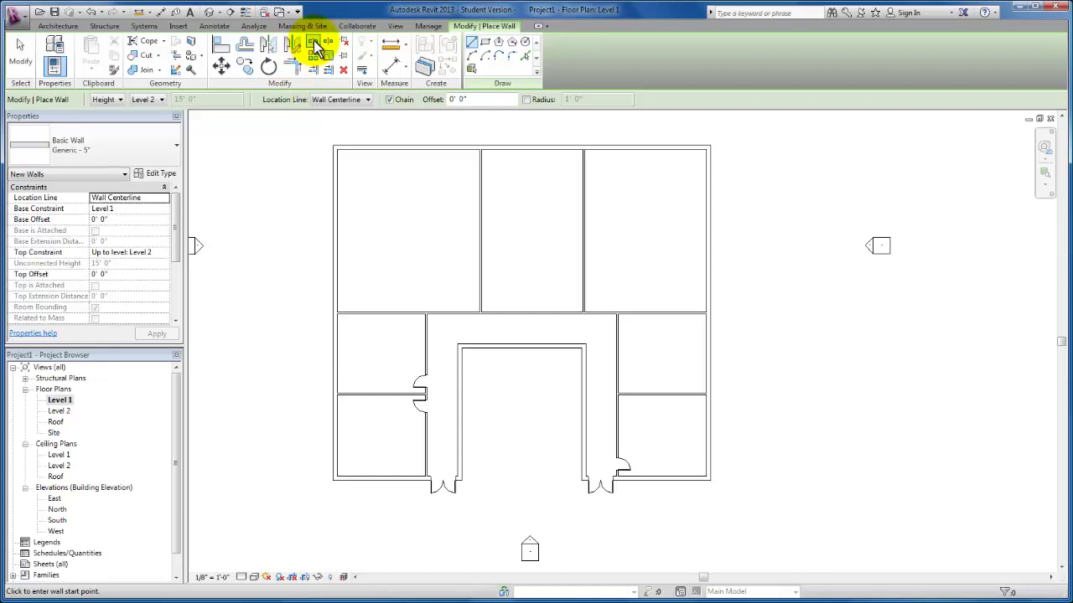
Step: Split the horizontal corridor wall between the two upper partitions, about 14' from the right partition
left_click(313, 42)
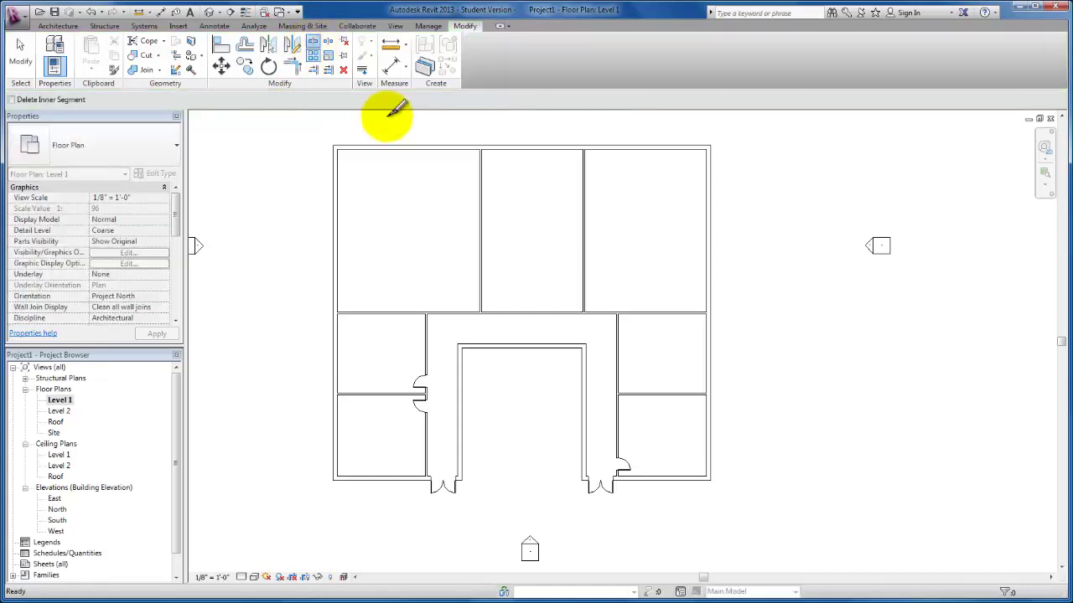
left_click(526, 314)
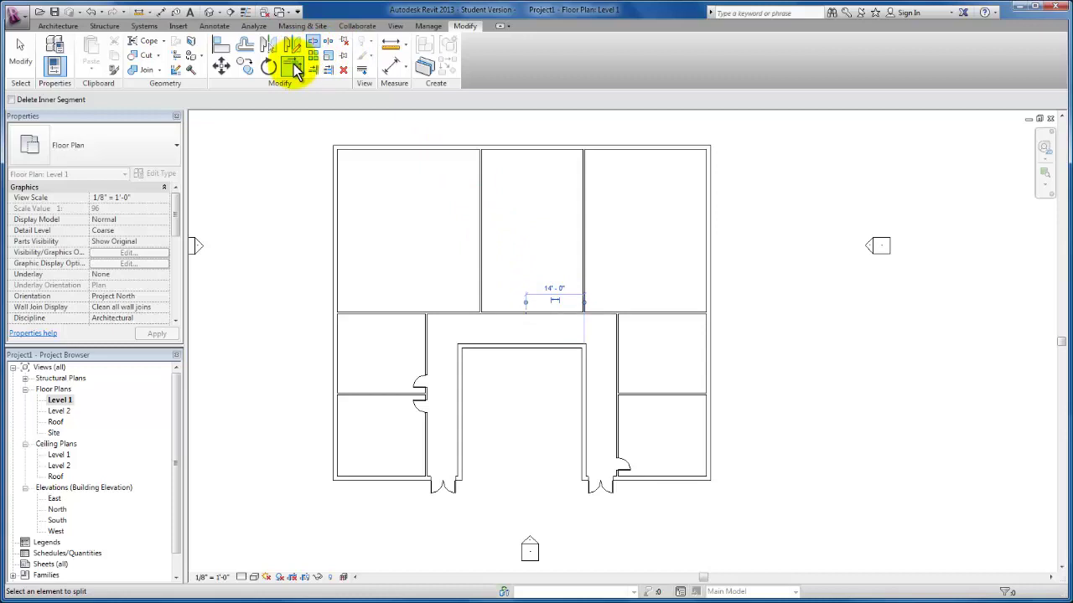
key("Escape")
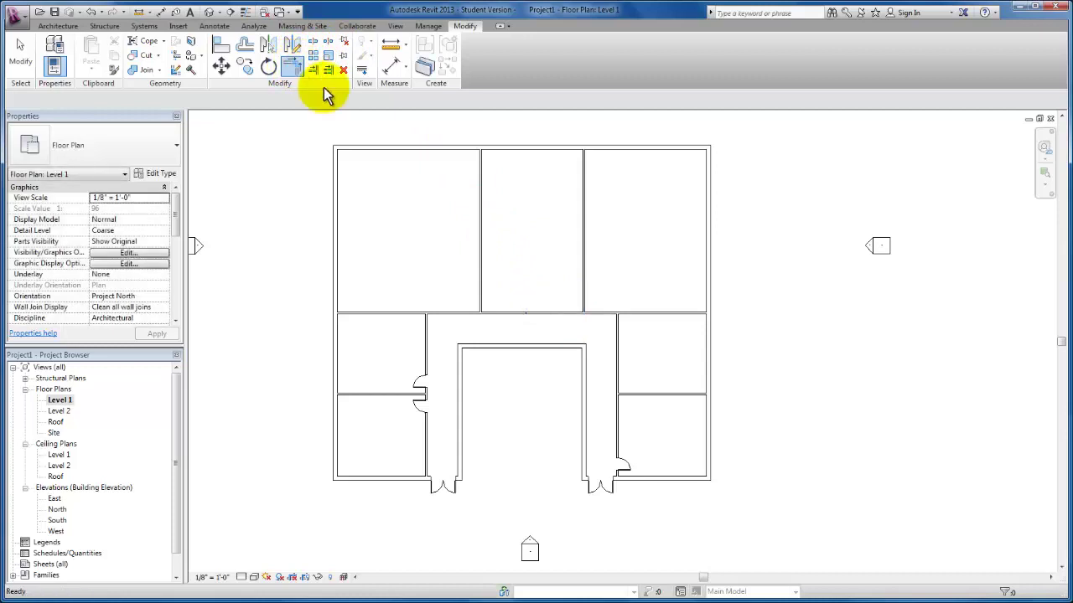
Step: Trim the split corridor wall into corners with both upper partitions, leaving the central space open to the corridor
left_click(481, 267)
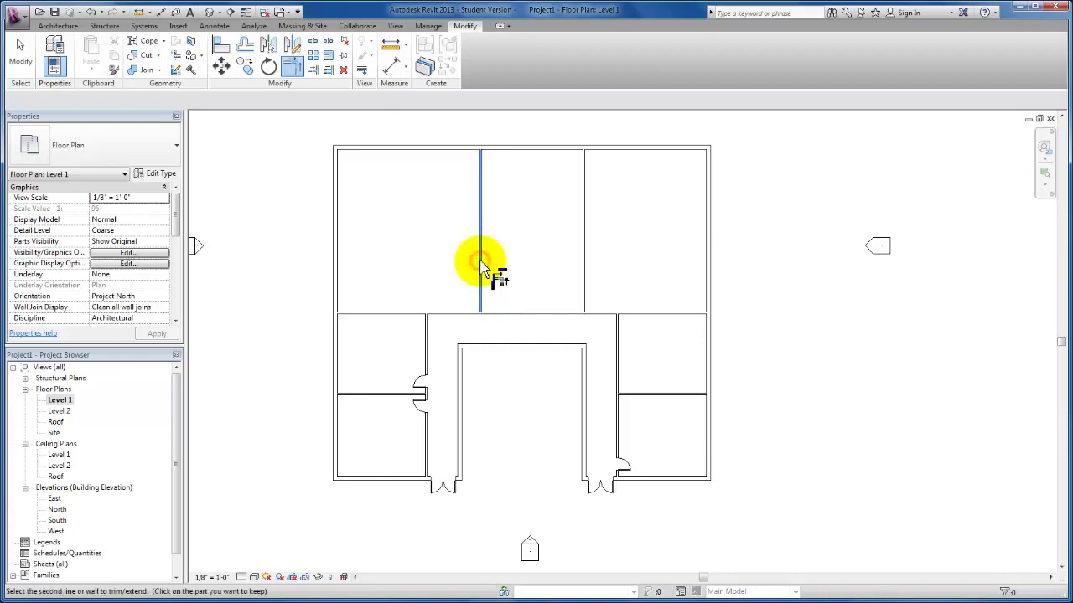
left_click(453, 317)
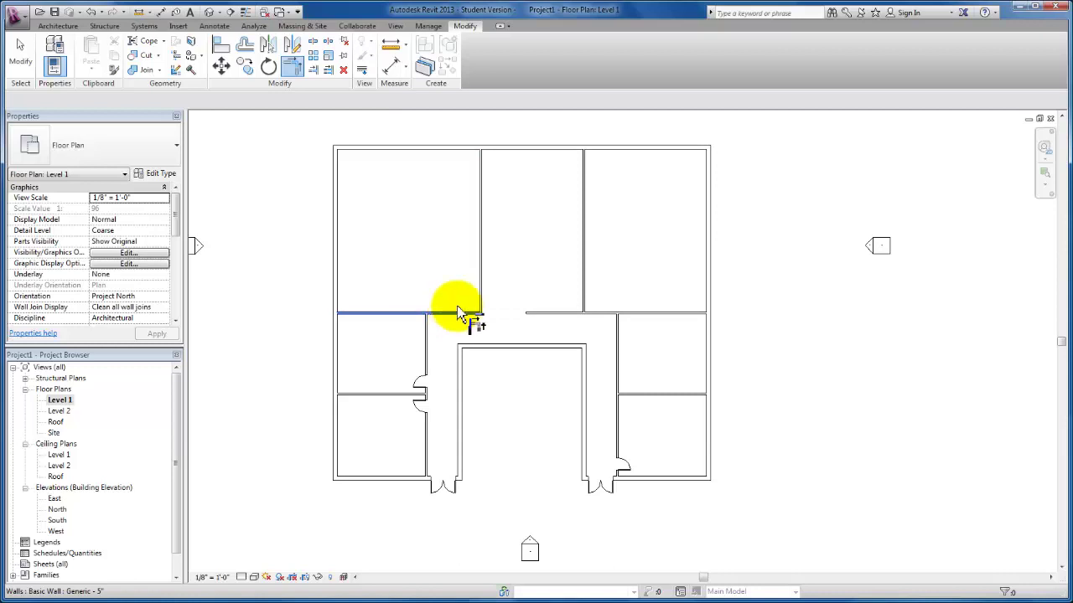
left_click(584, 268)
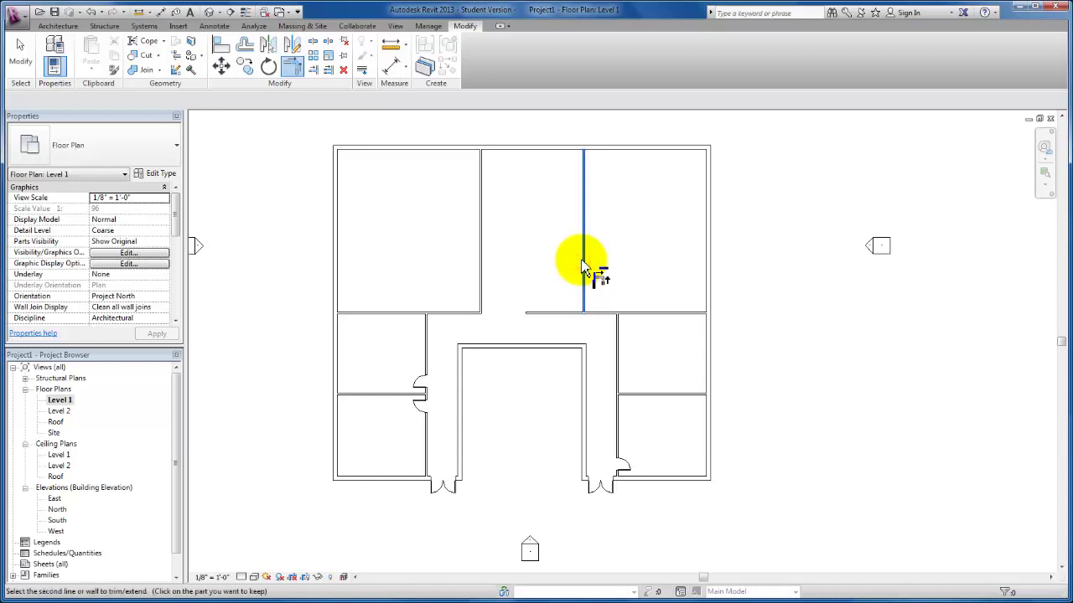
left_click(597, 314)
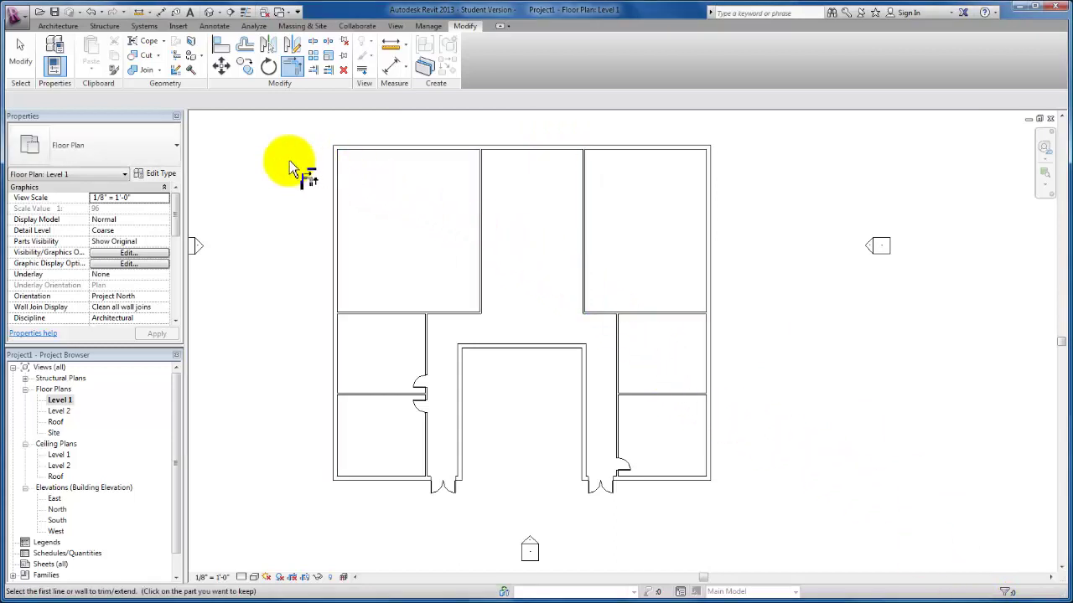
key("Escape")
key("Escape")
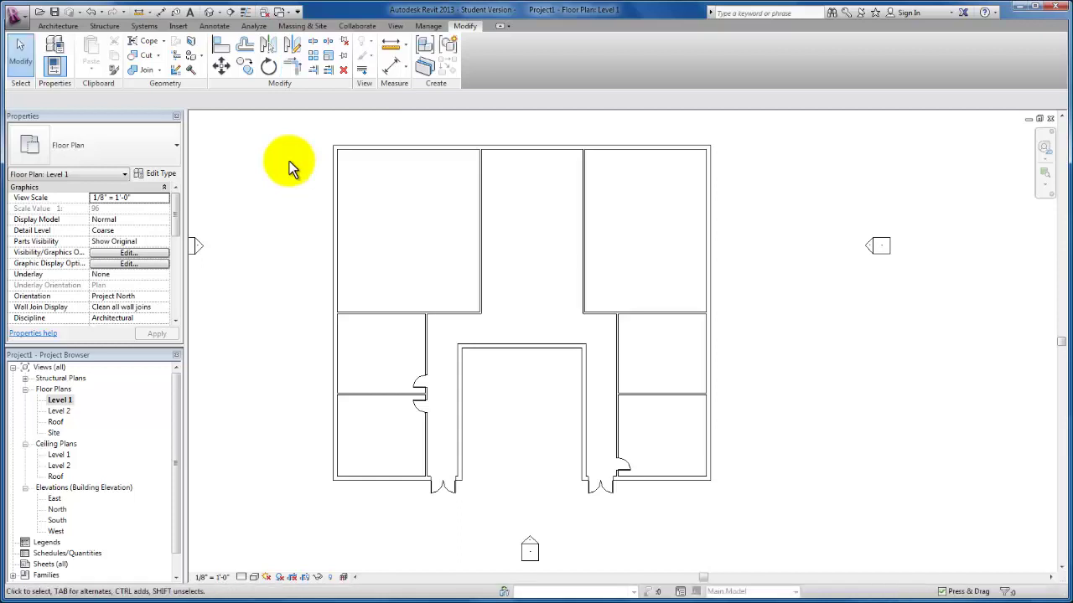
Step: Start the Room command and preview untagged rooms in the left spaces with Tag on Placement off, ending with it on again
left_click(59, 26)
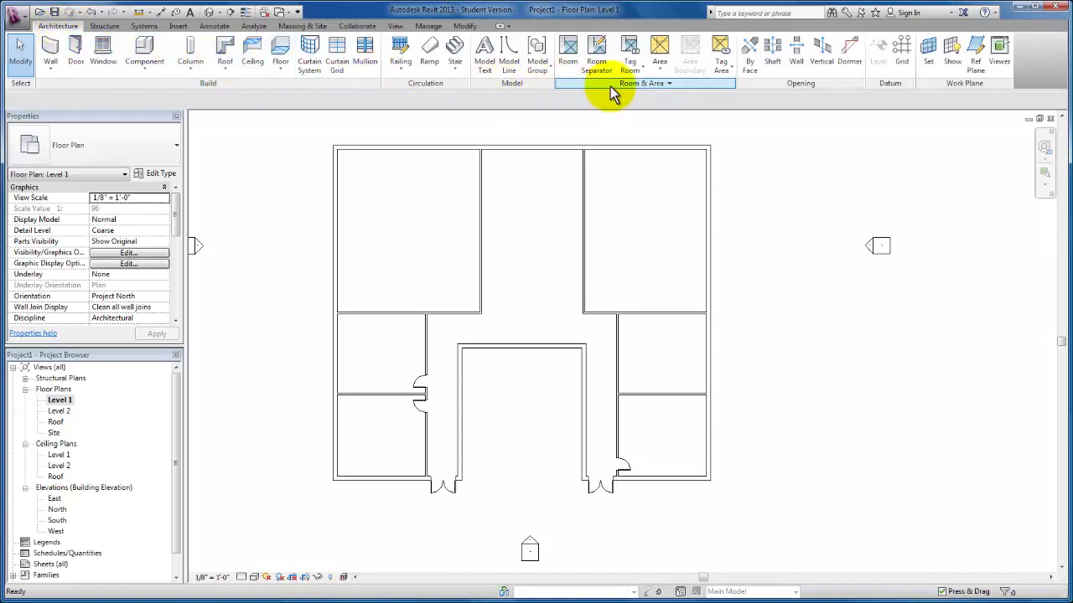
left_click(569, 55)
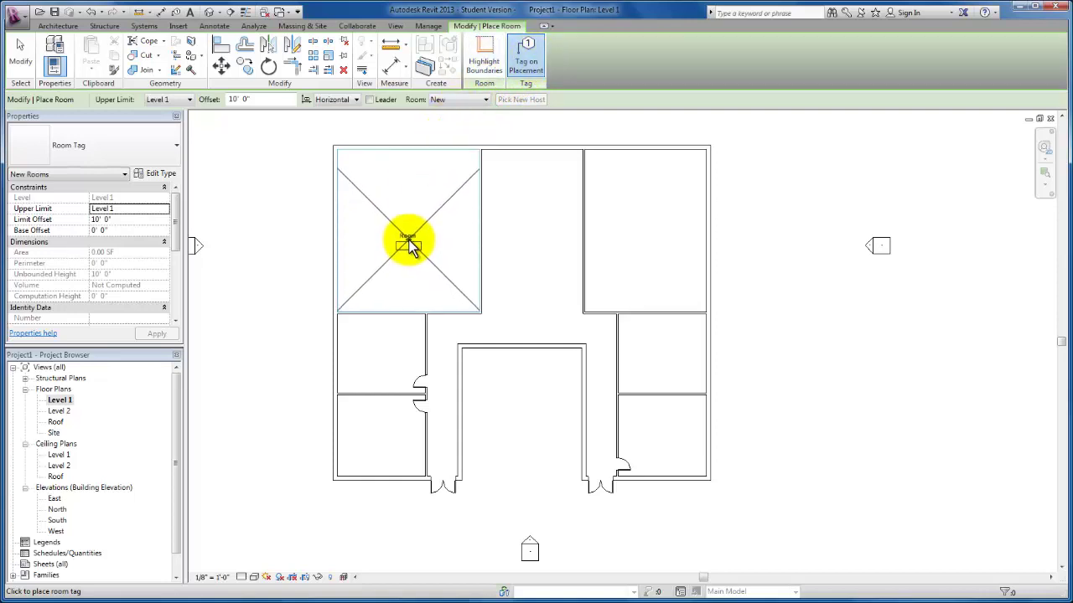
left_click(526, 59)
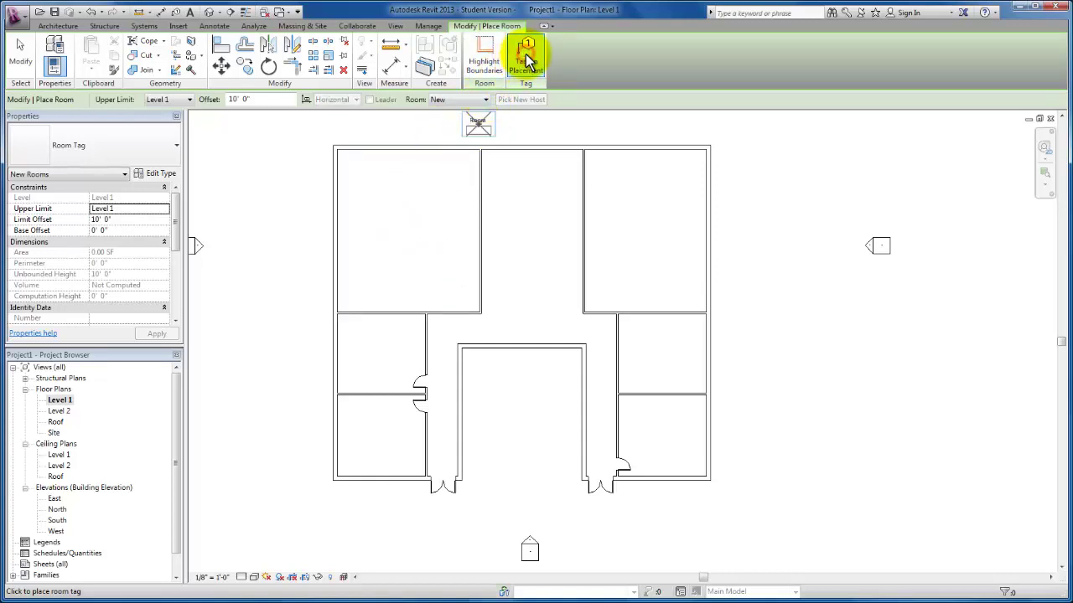
left_click(406, 233)
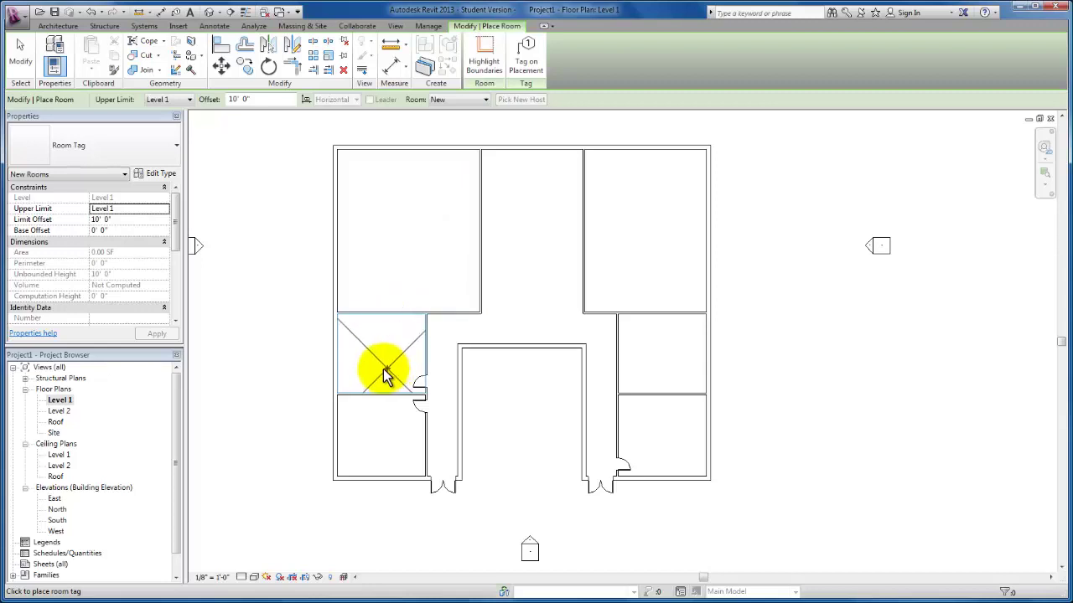
left_click(371, 431)
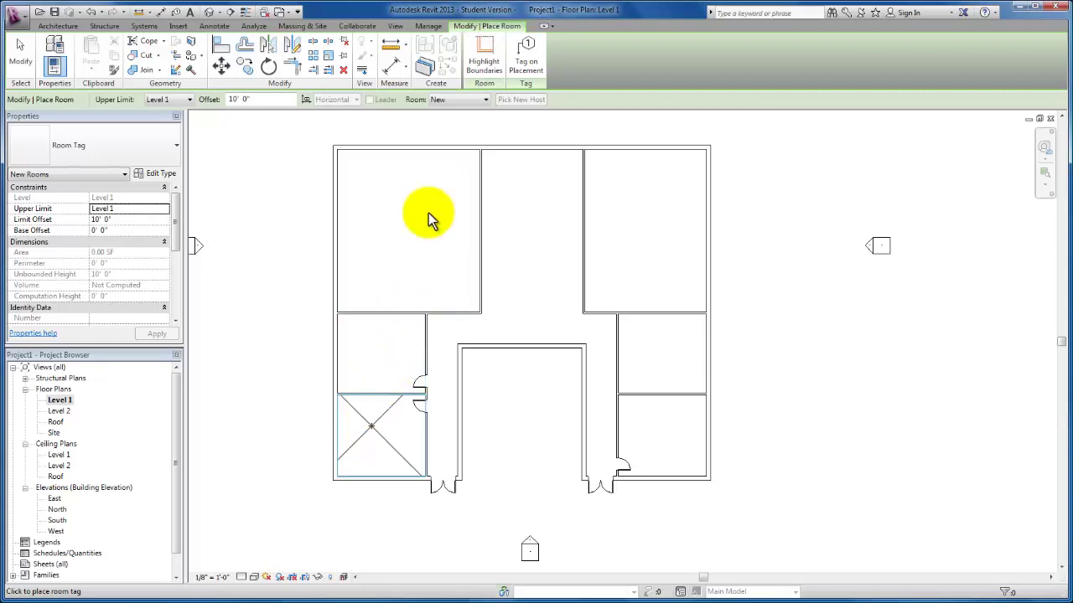
left_click(528, 67)
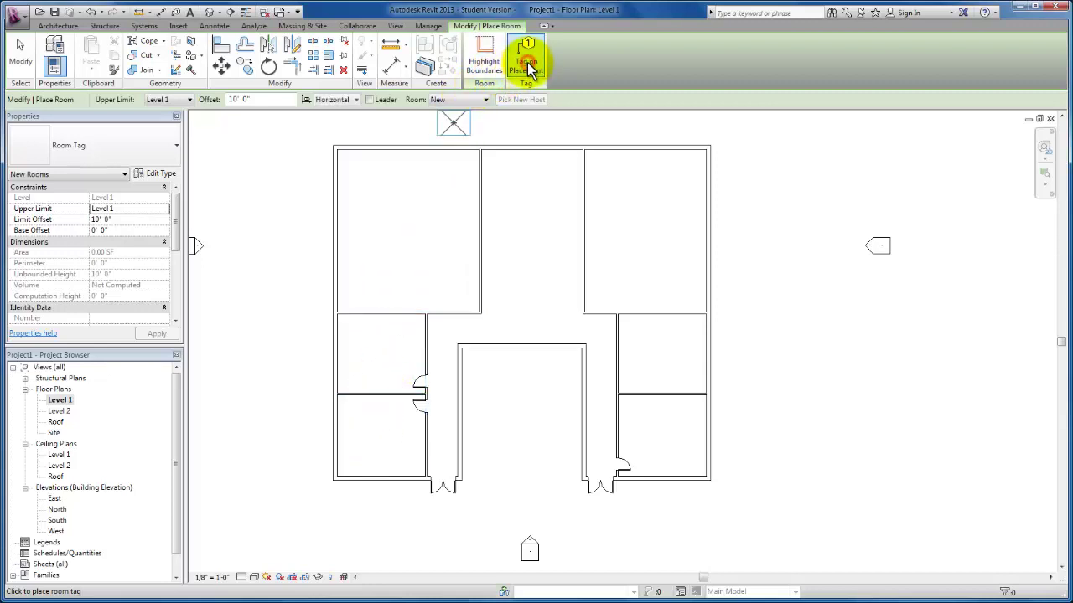
Step: Place tagged rooms in the three left spaces from top to bottom, the three right spaces from bottom to top, and the central corridor area
left_click(407, 243)
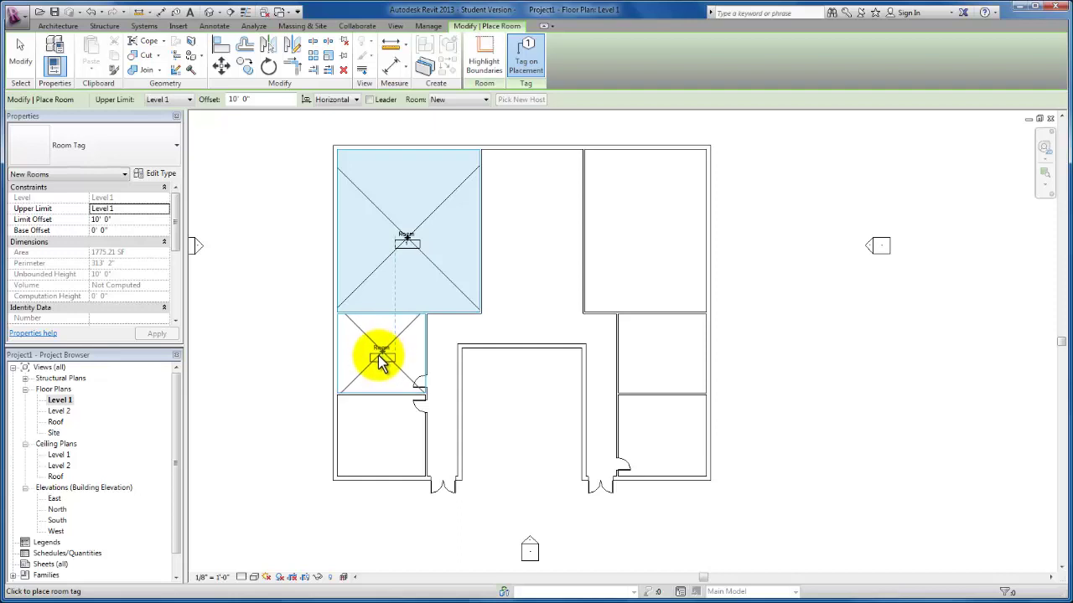
left_click(380, 357)
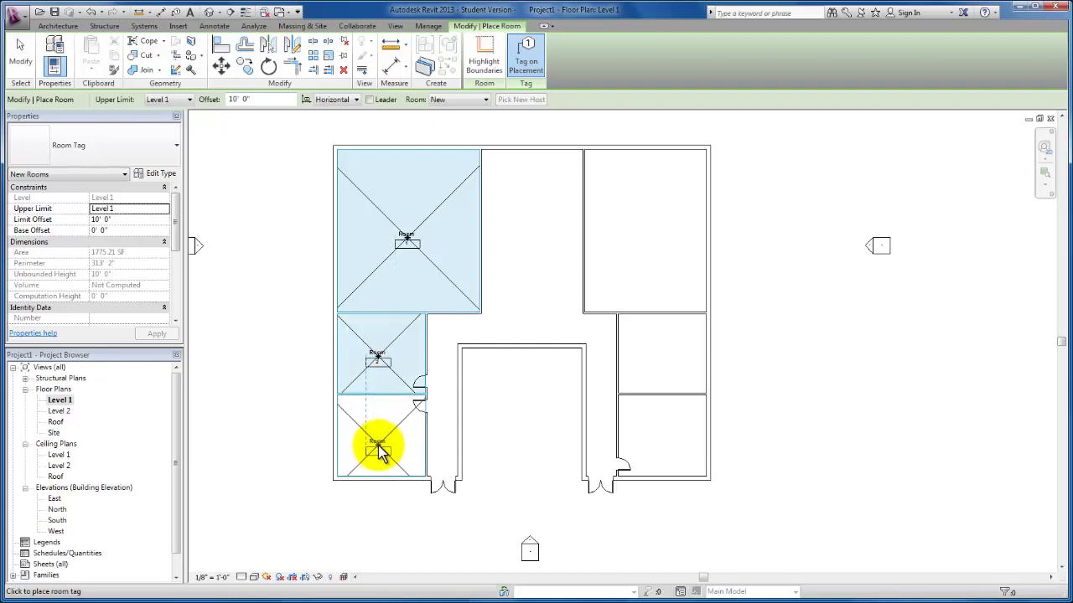
left_click(378, 447)
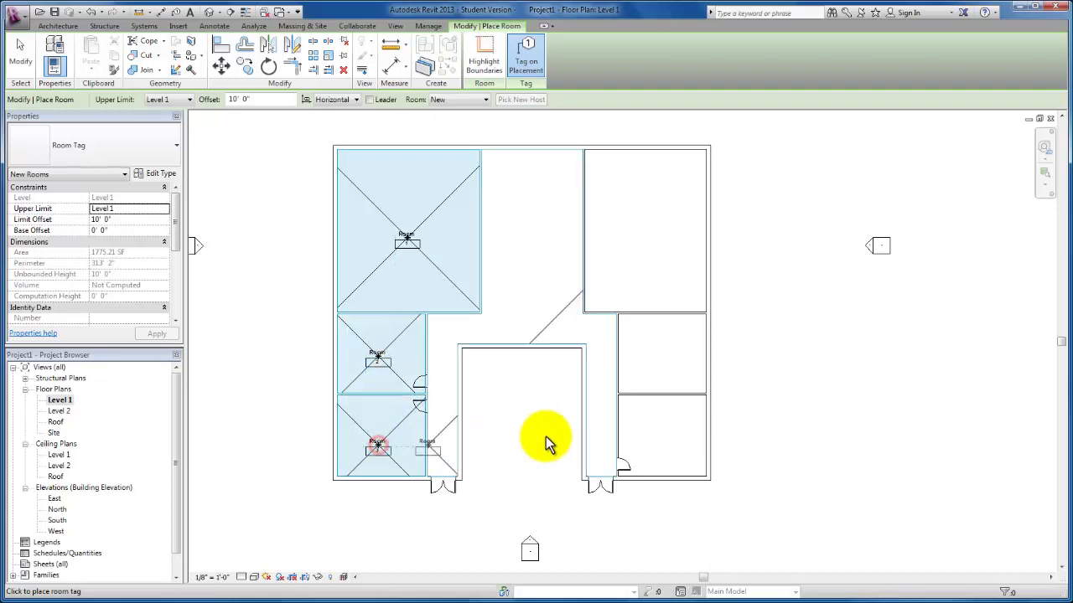
left_click(662, 434)
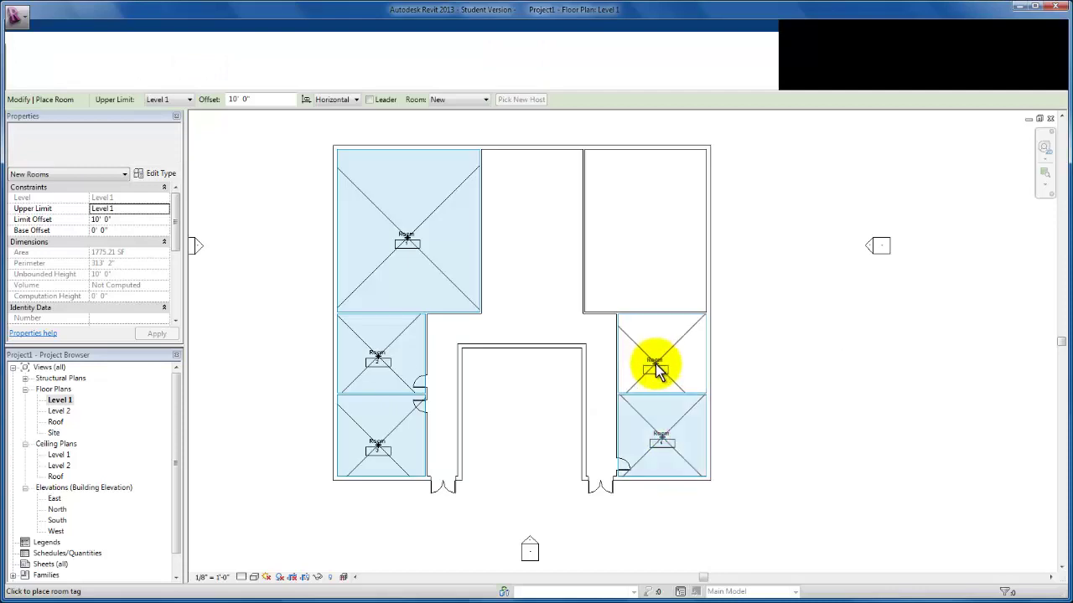
left_click(658, 363)
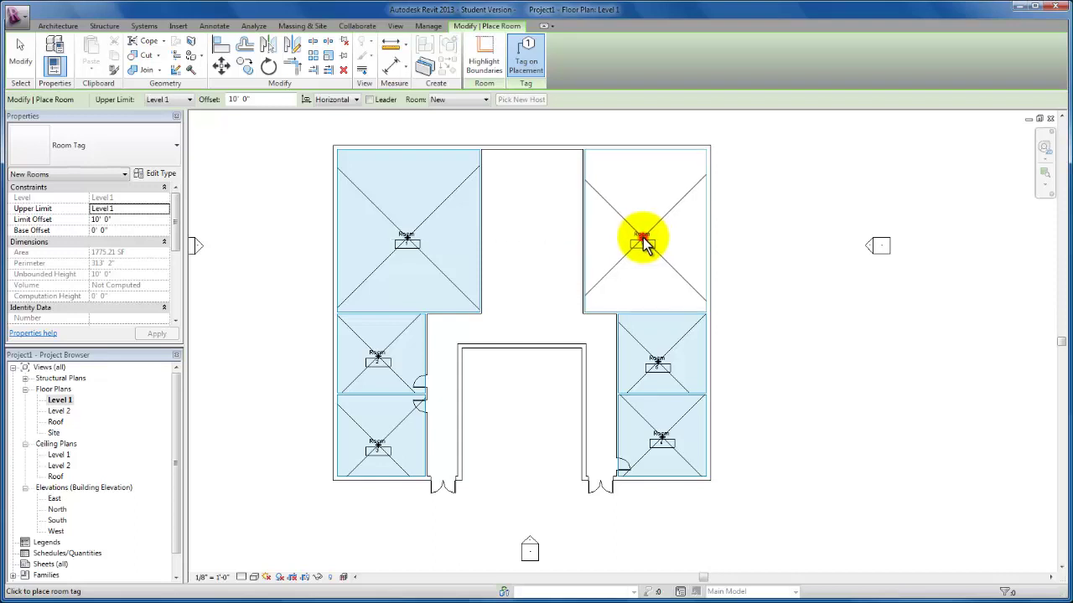
left_click(642, 242)
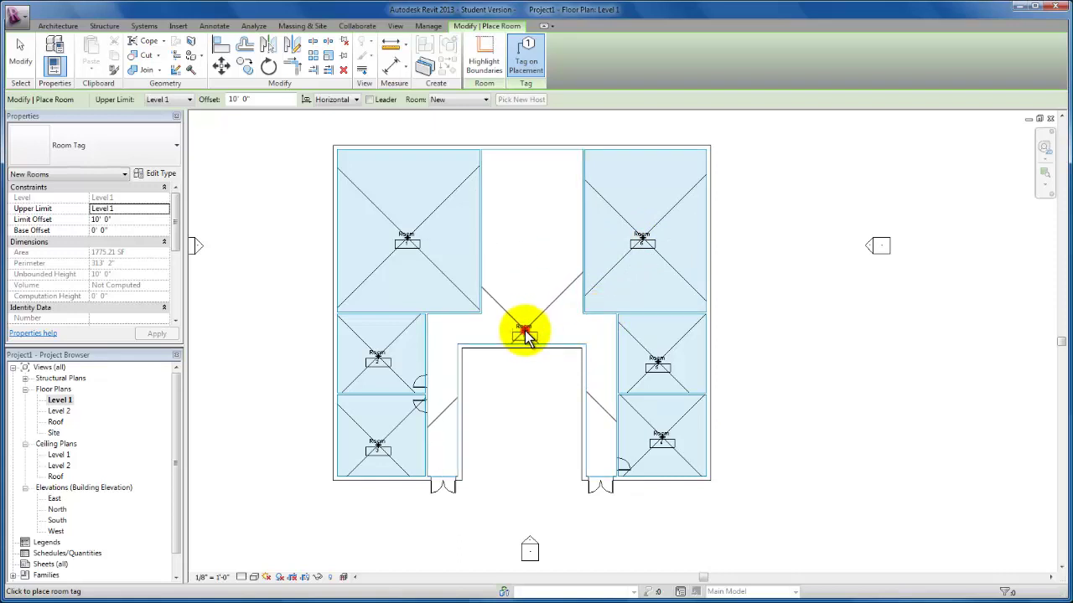
left_click(526, 336)
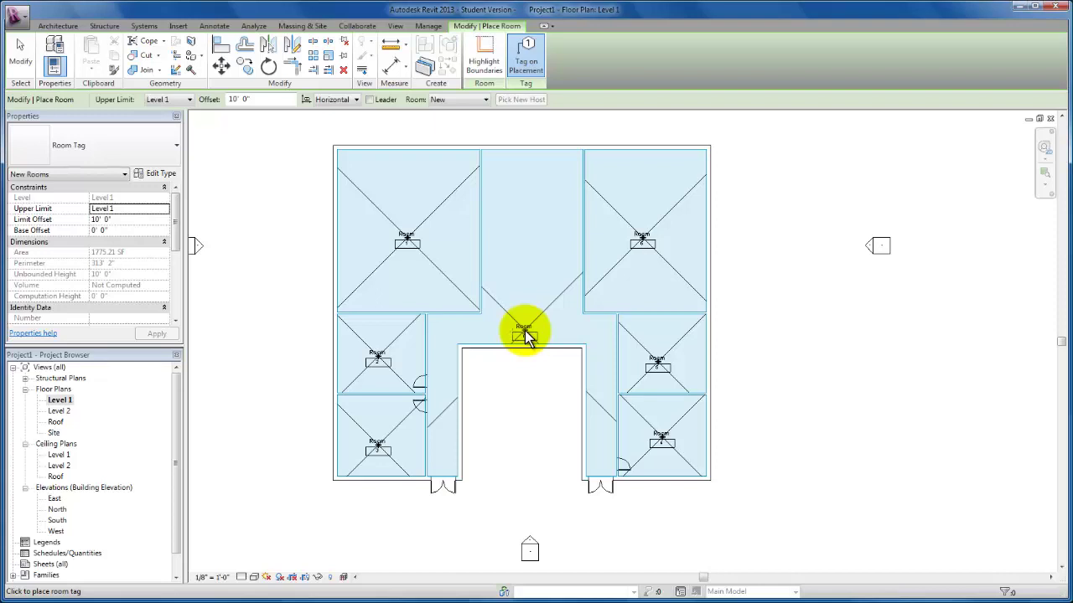
left_click(524, 335)
key("Escape")
key("Escape")
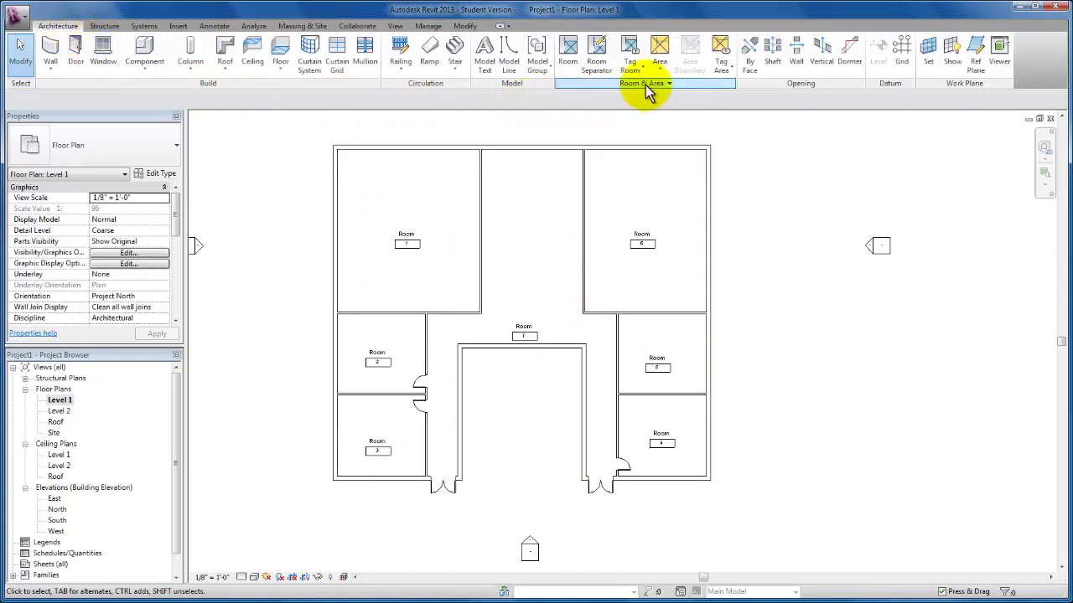
Step: Draw a room separation line between the lower ends of the two upper partitions, dividing the central space from the corridor
left_click(598, 55)
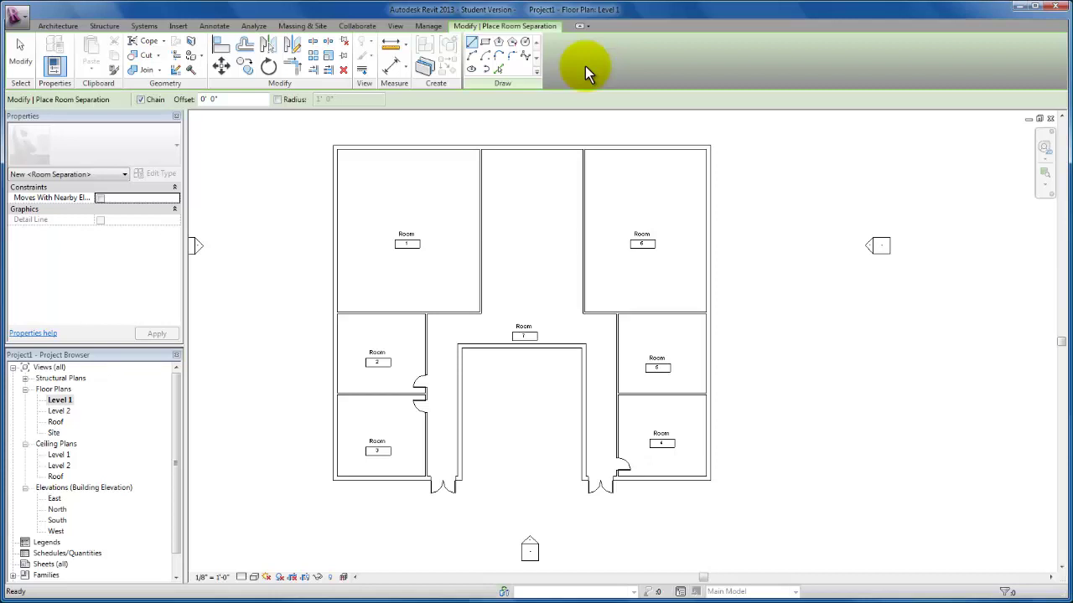
scroll(485, 312, "up", 2)
left_click(480, 313)
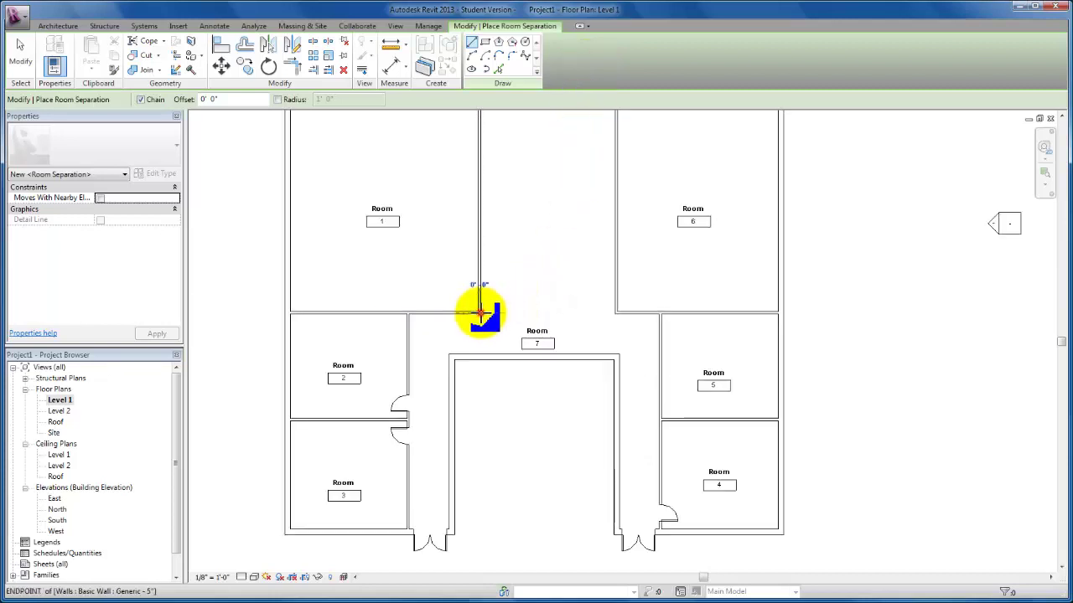
left_click(616, 313)
key("Escape")
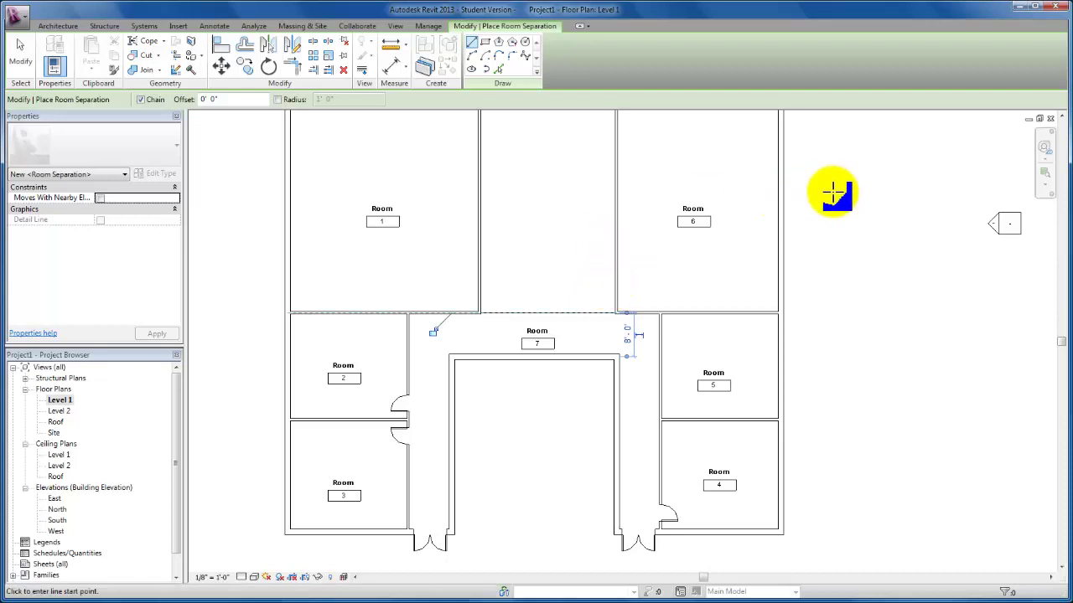
scroll(817, 192, "down", 2)
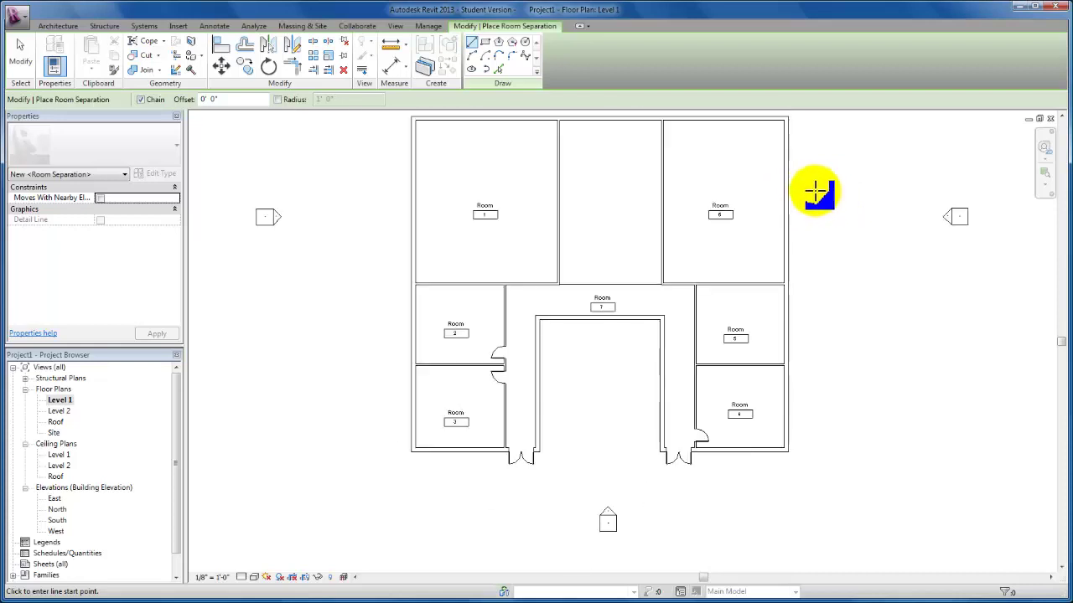
middle_click_drag(817, 192, 780, 235)
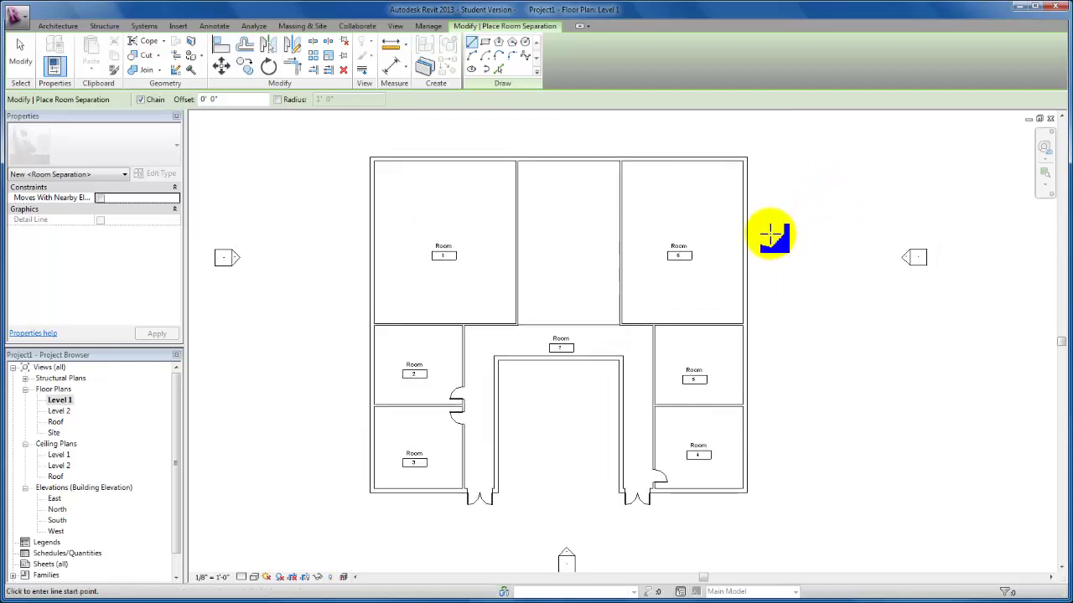
key("Escape")
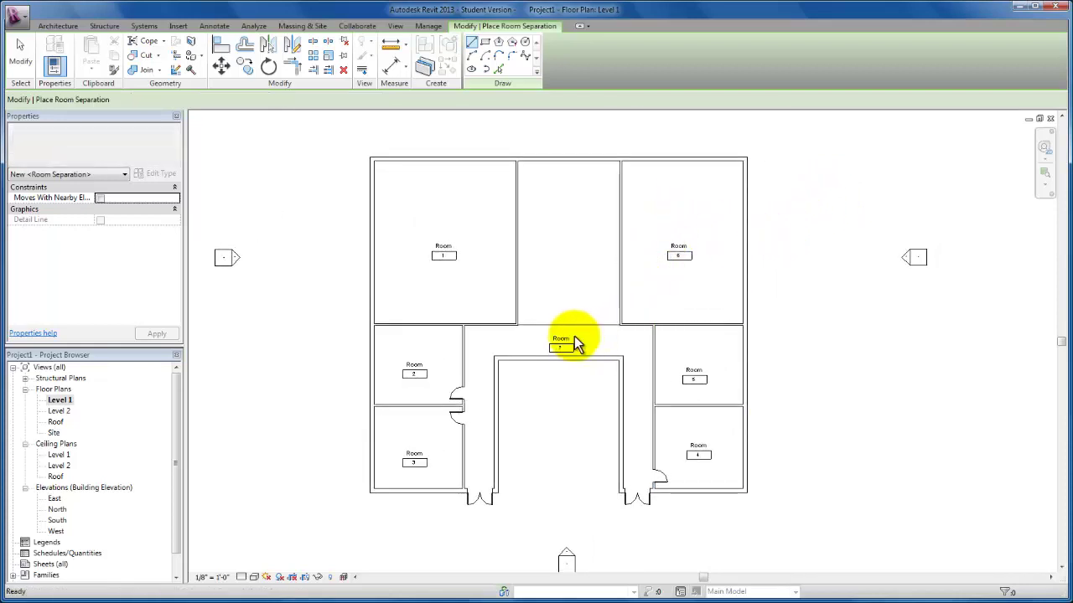
key("Escape")
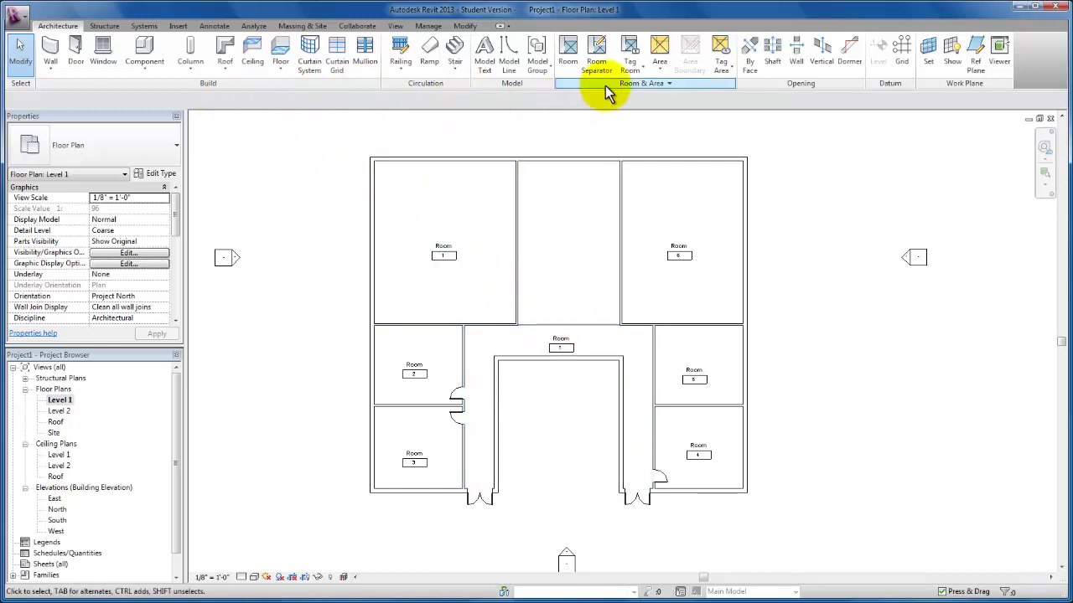
Step: Place a tagged room in the upper central space between the two partitions and finish placing rooms
left_click(567, 51)
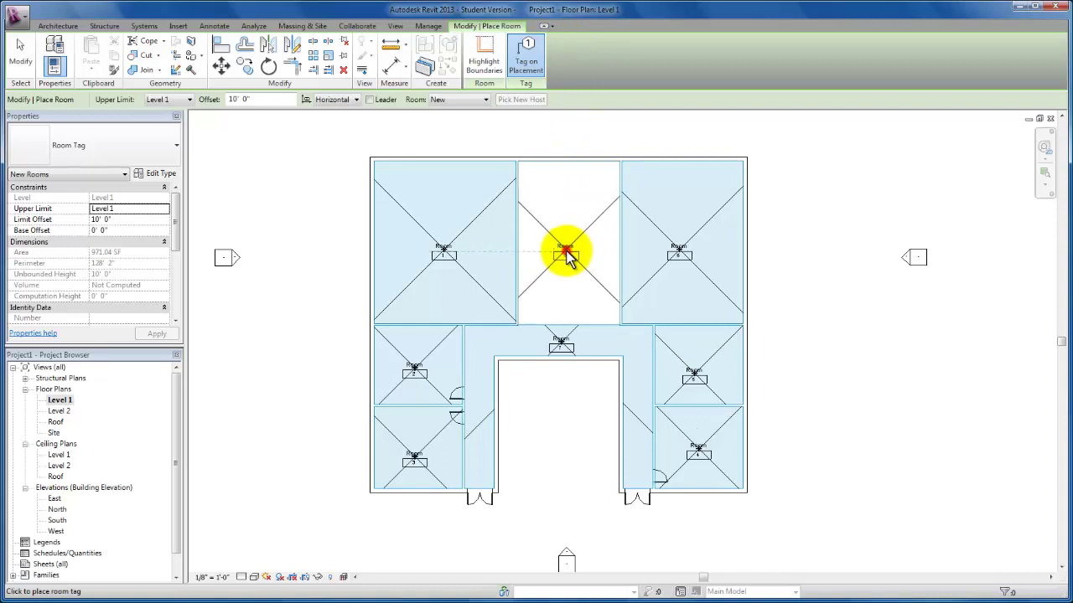
left_click(567, 257)
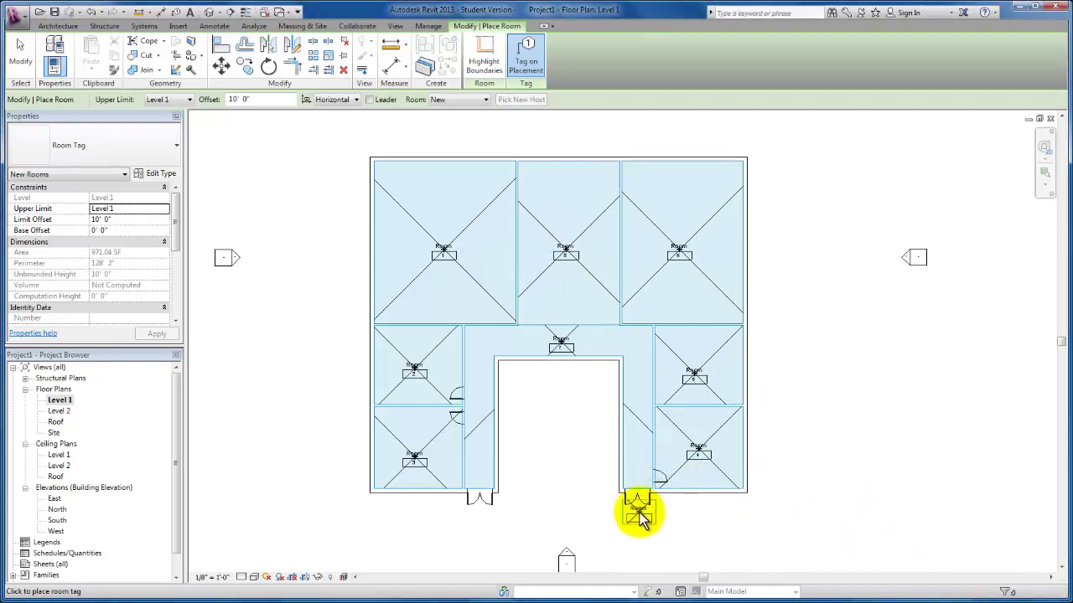
key("Escape")
key("Escape")
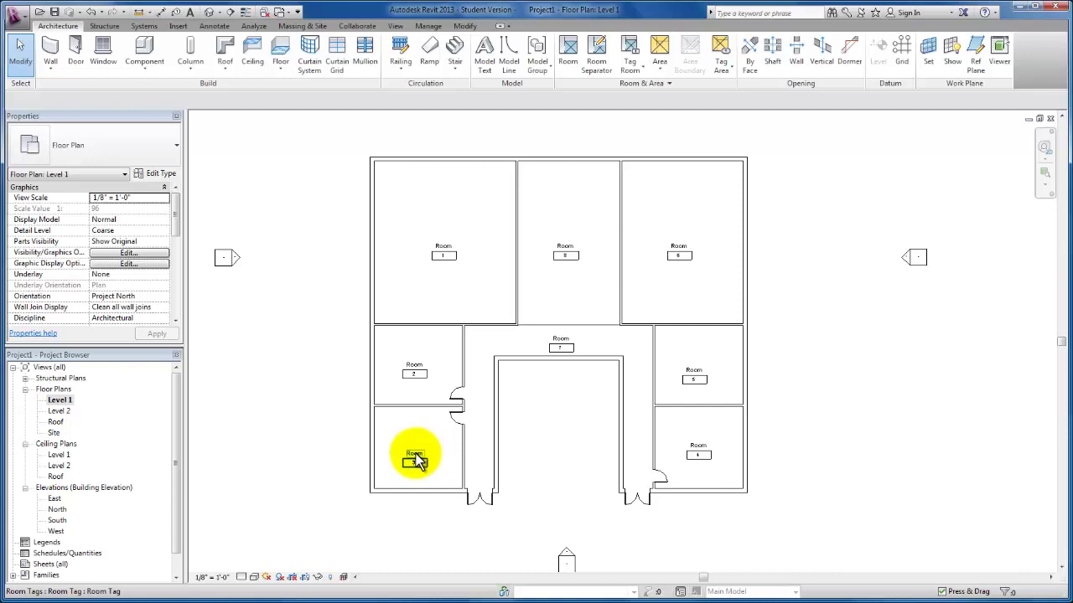
Step: Rename room 3 in the lower-left corner of the plan as CR 1
scroll(417, 460, "up", 2)
double_click(419, 457)
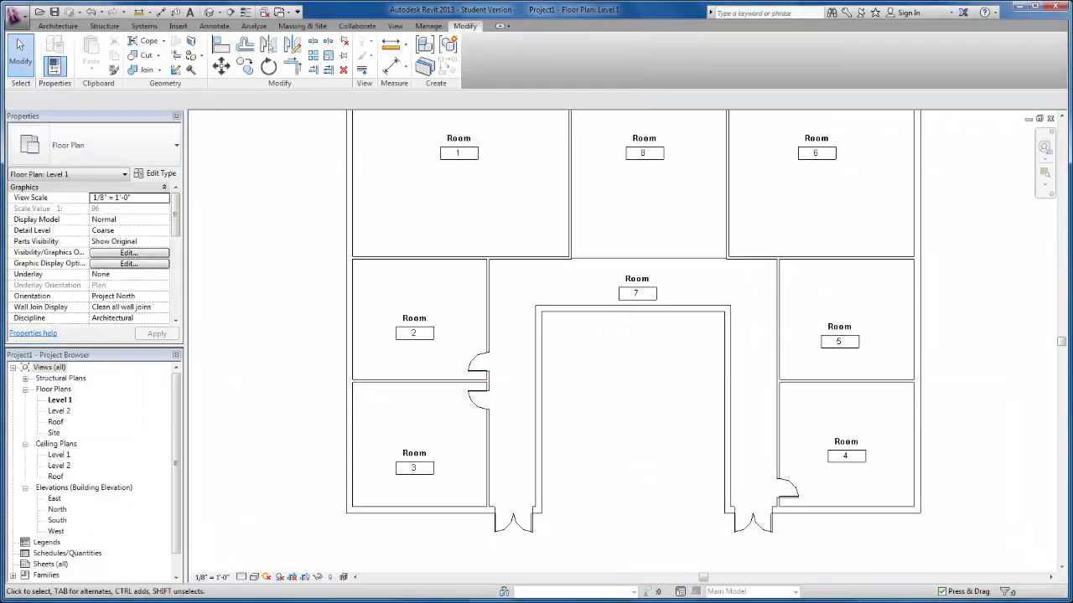
left_click(427, 461)
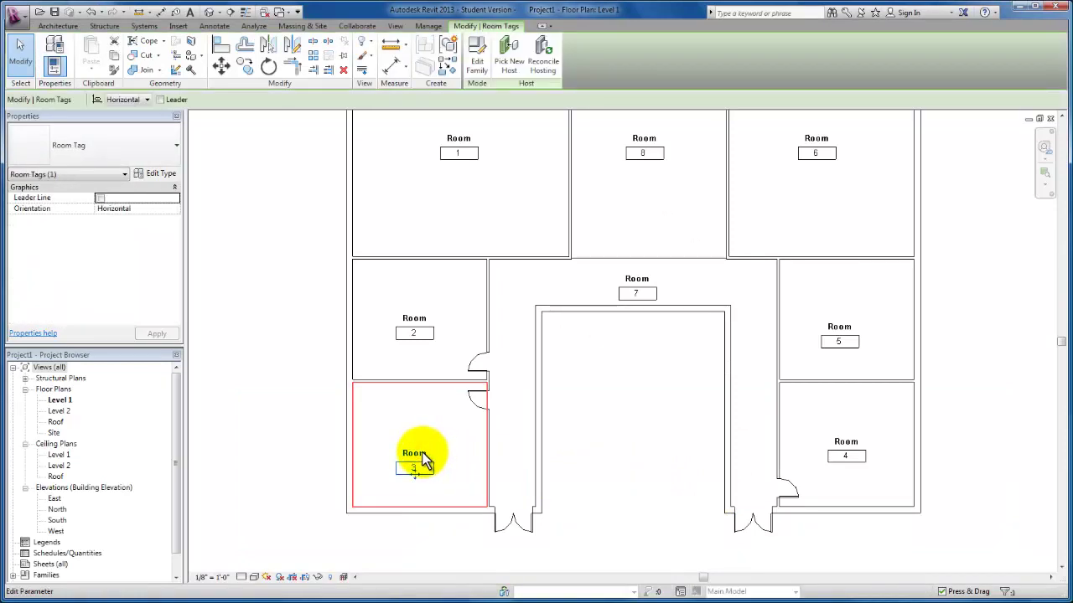
left_click(422, 453)
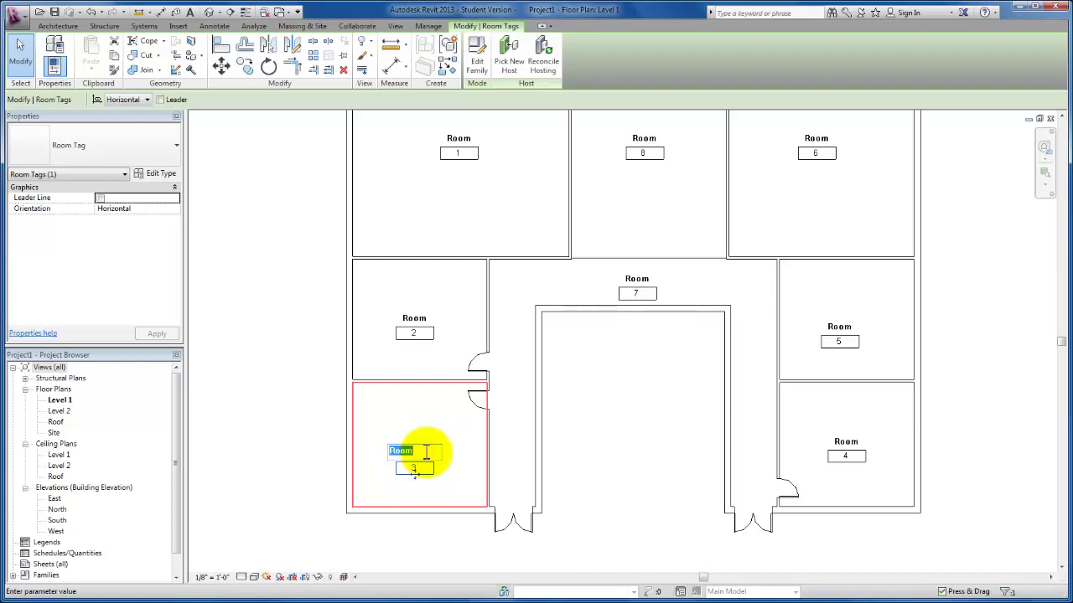
type("CR")
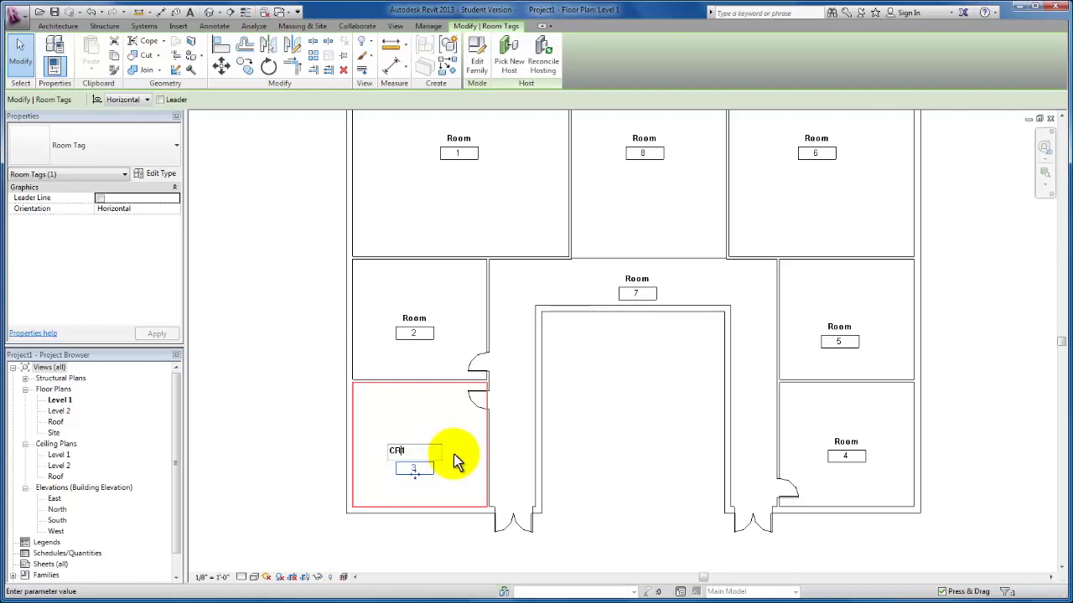
left_click(454, 462)
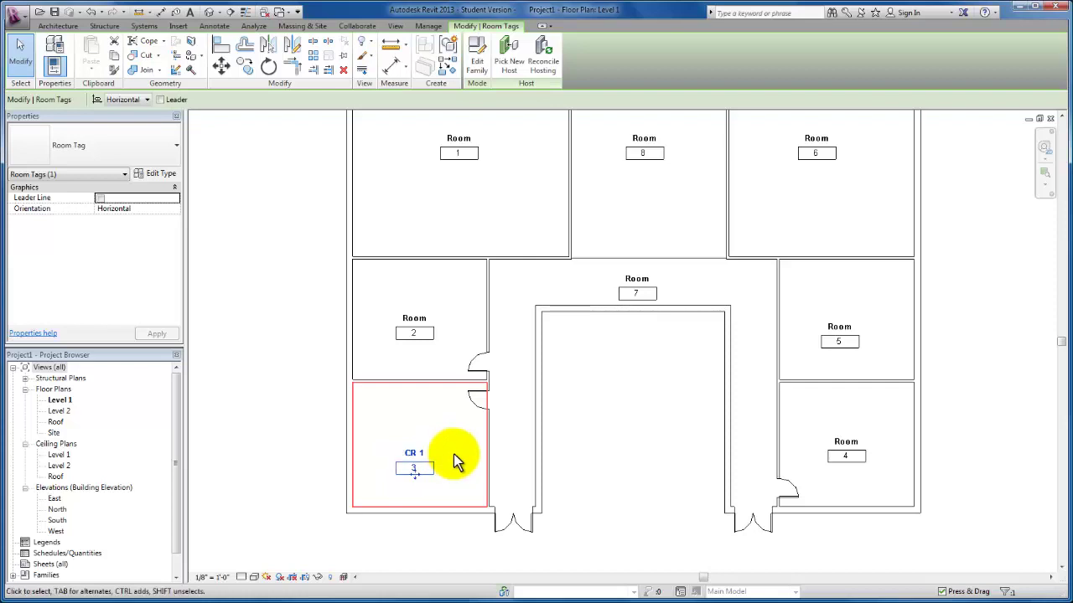
Step: Rename room 2, directly above CR 1, as CR 2
left_click(418, 321)
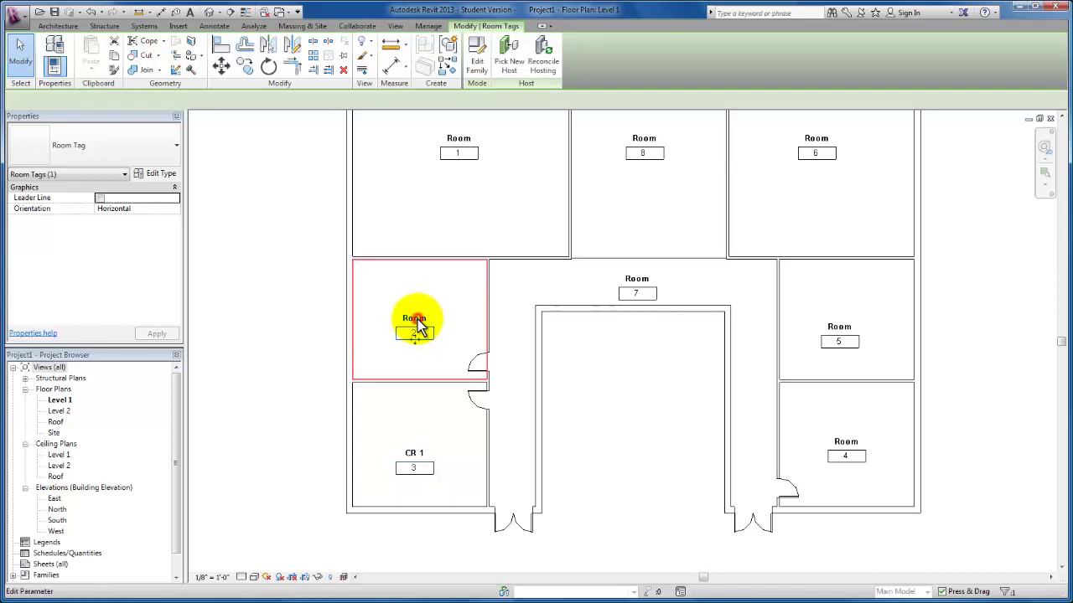
left_click(419, 318)
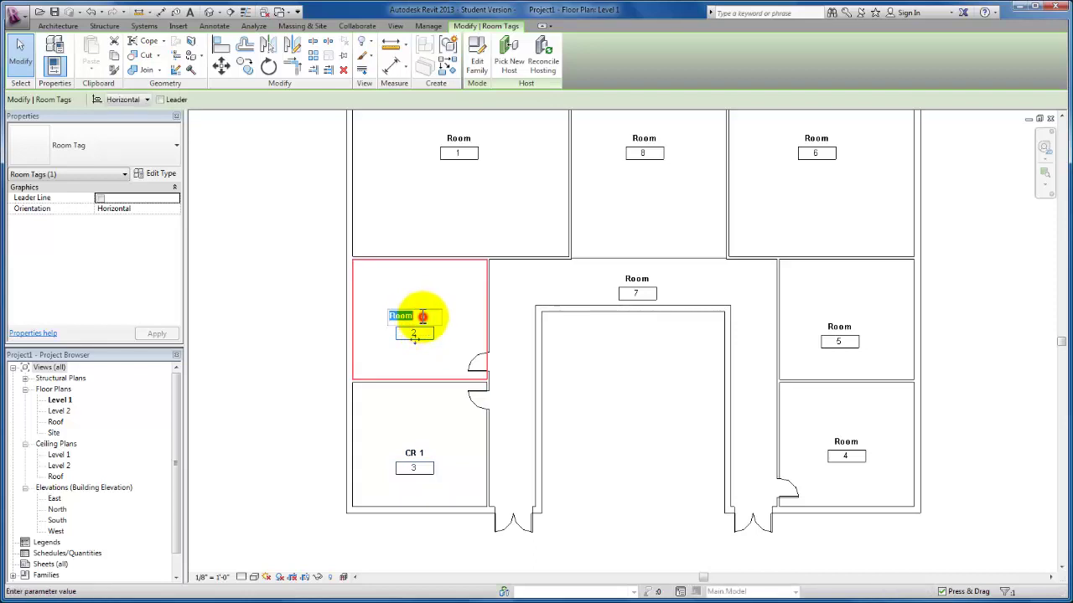
type("Cr")
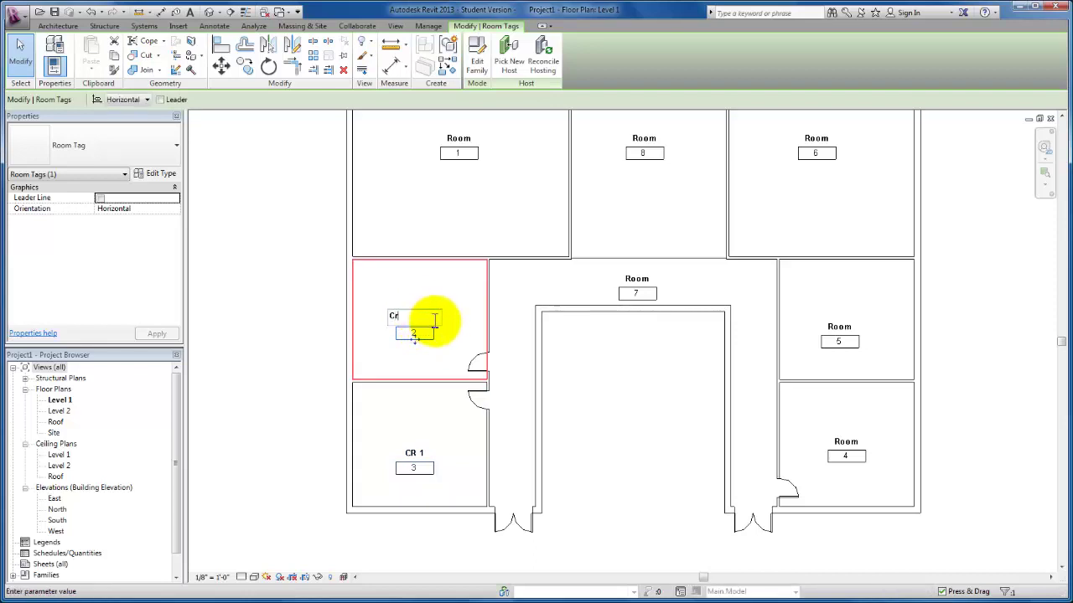
key("BackSpace")
type("R 2")
key("Return")
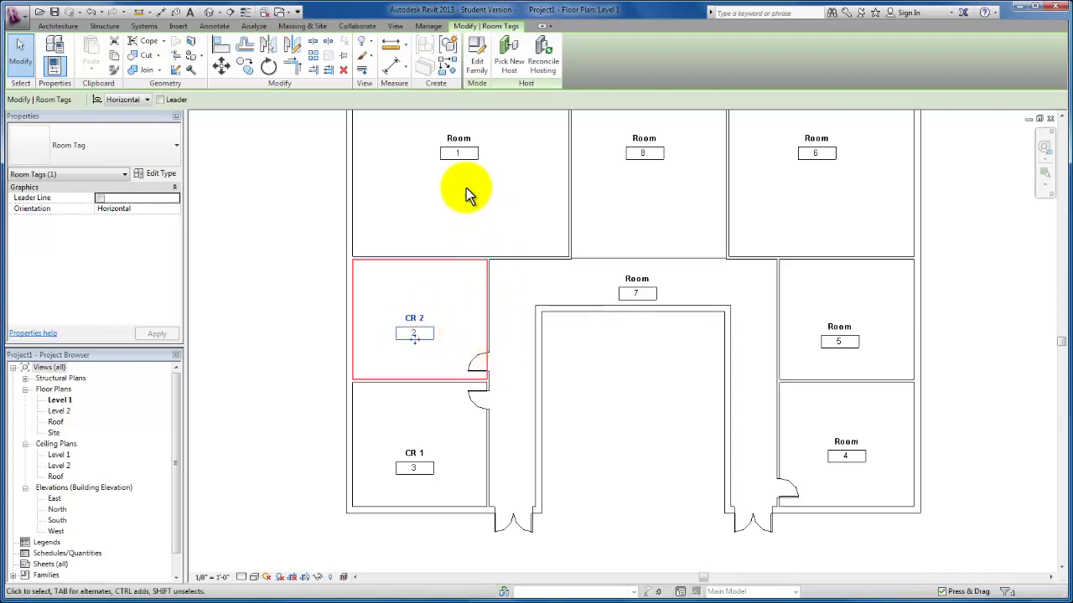
Step: Rename the large upper-left room as M / P and the upper central room as Admin
left_click(466, 143)
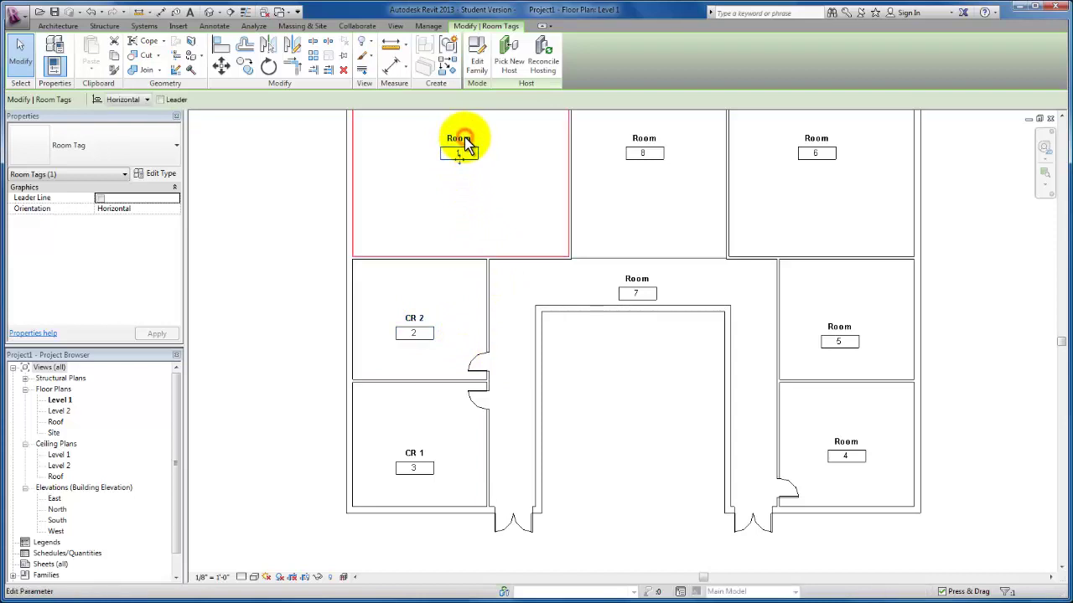
left_click(464, 137)
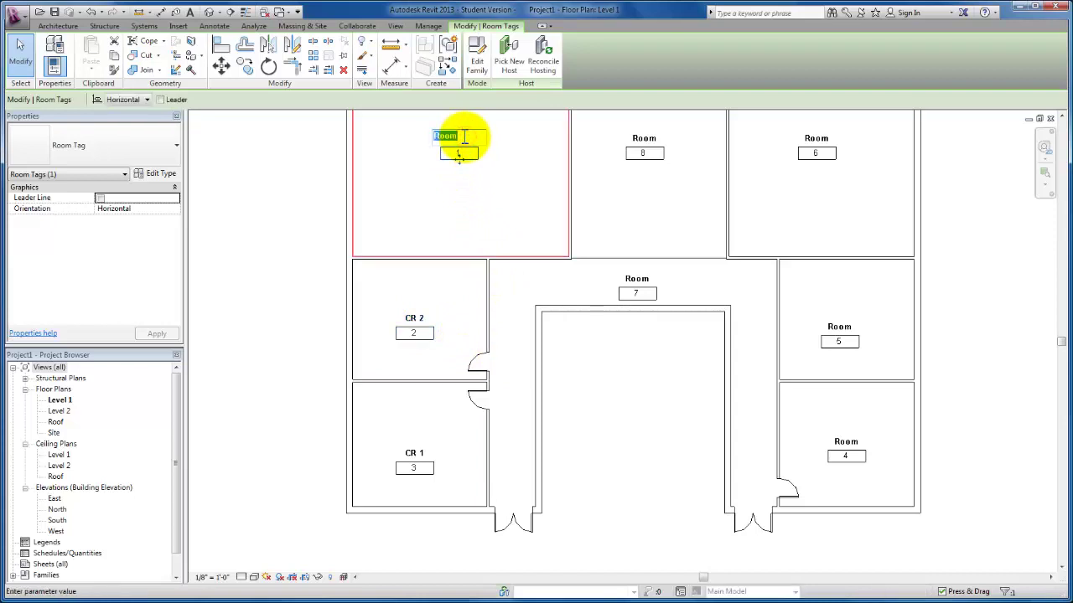
type("M / P")
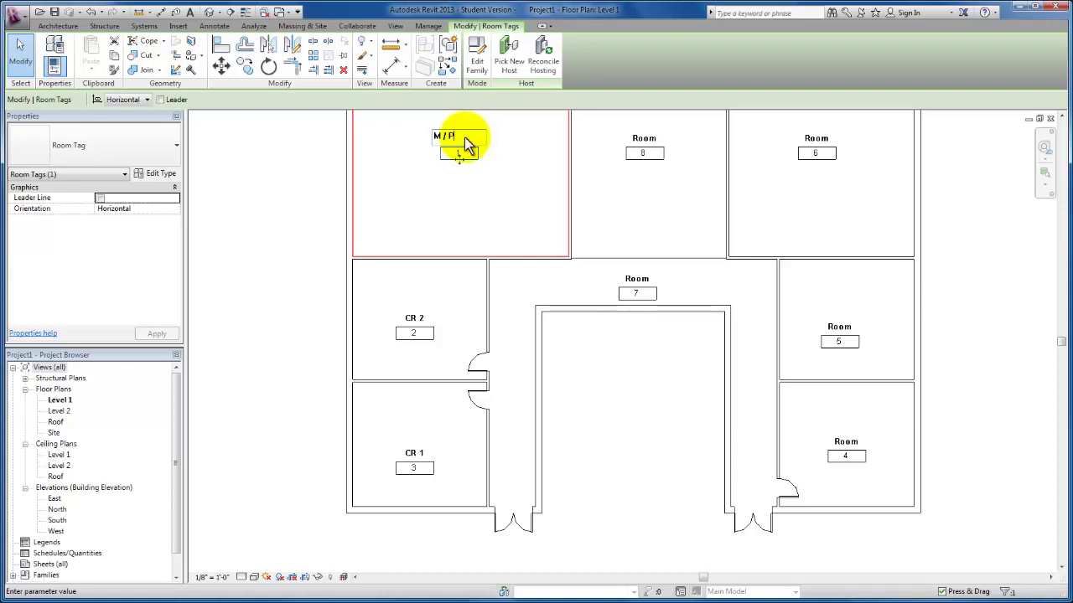
key("Return")
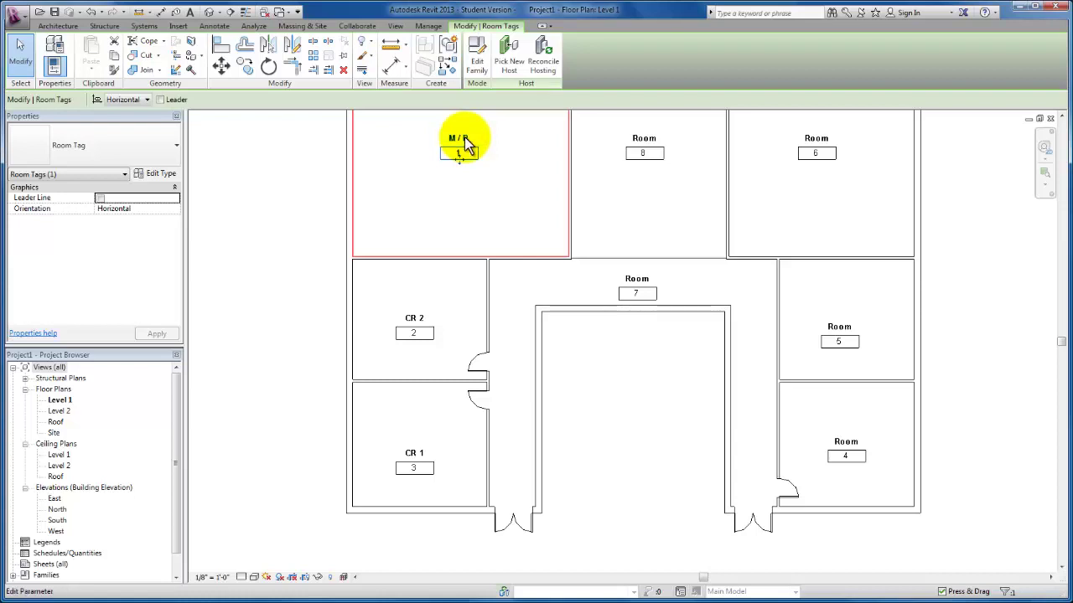
left_click(650, 146)
left_click(644, 138)
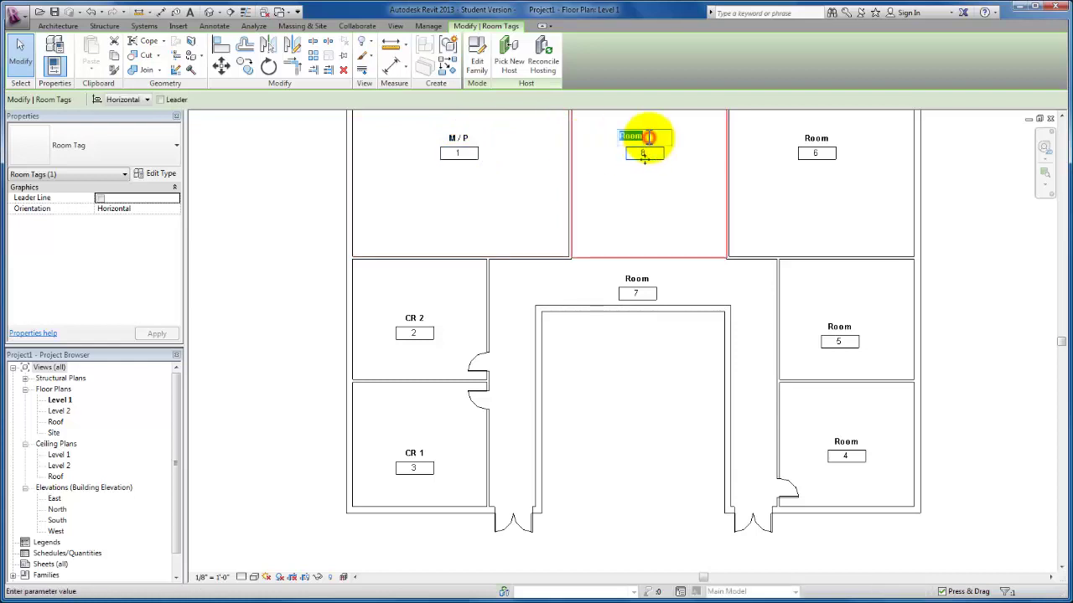
type("Admin")
left_click(719, 138)
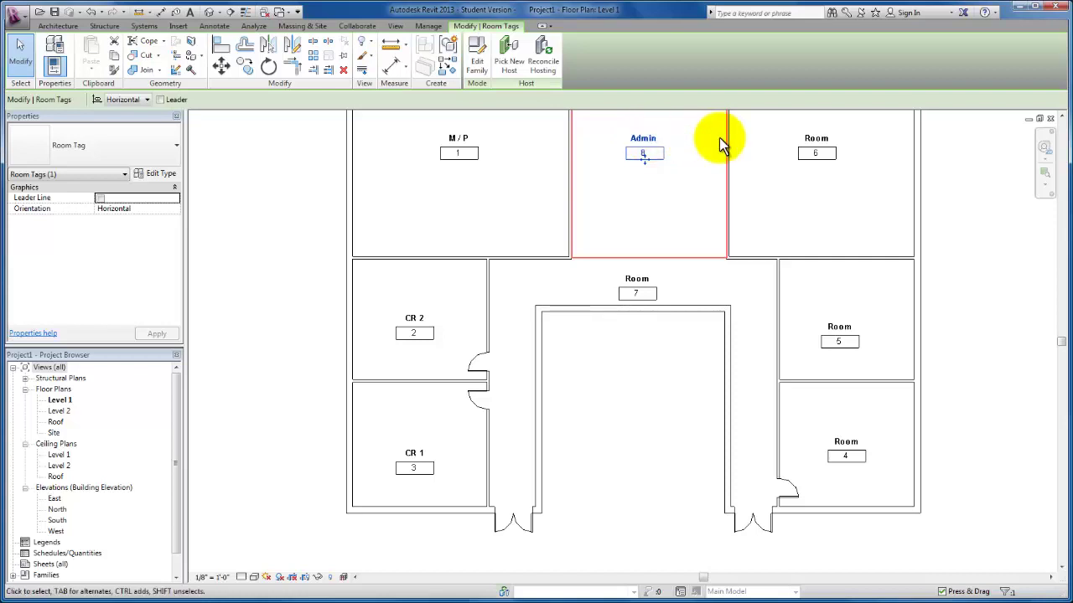
Step: Rename the large upper-right room, number 6, as M / P
left_click(817, 142)
left_click(817, 136)
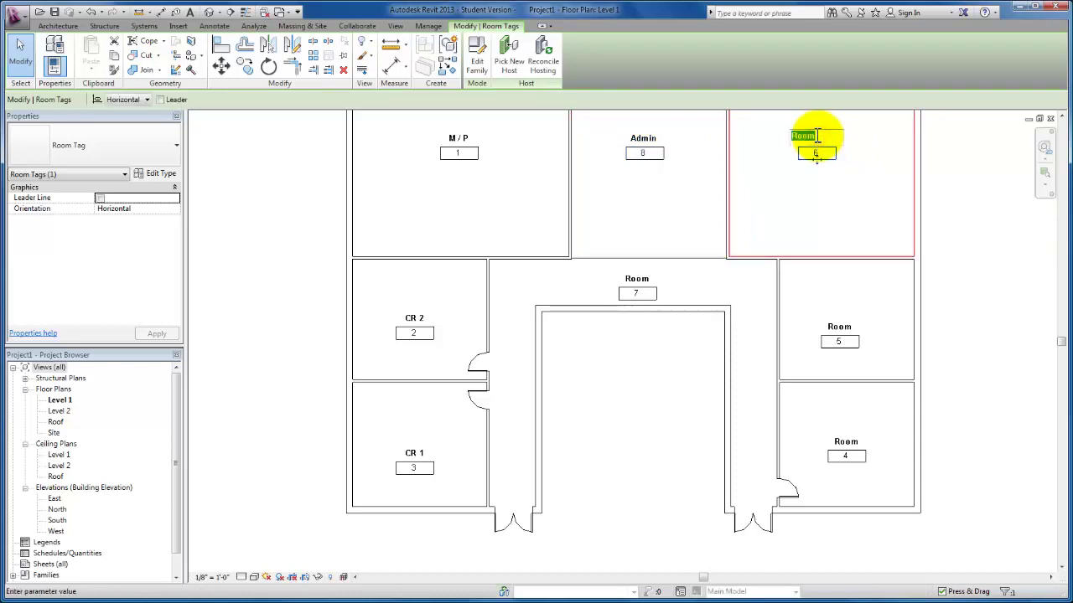
type("M / P")
key("Return")
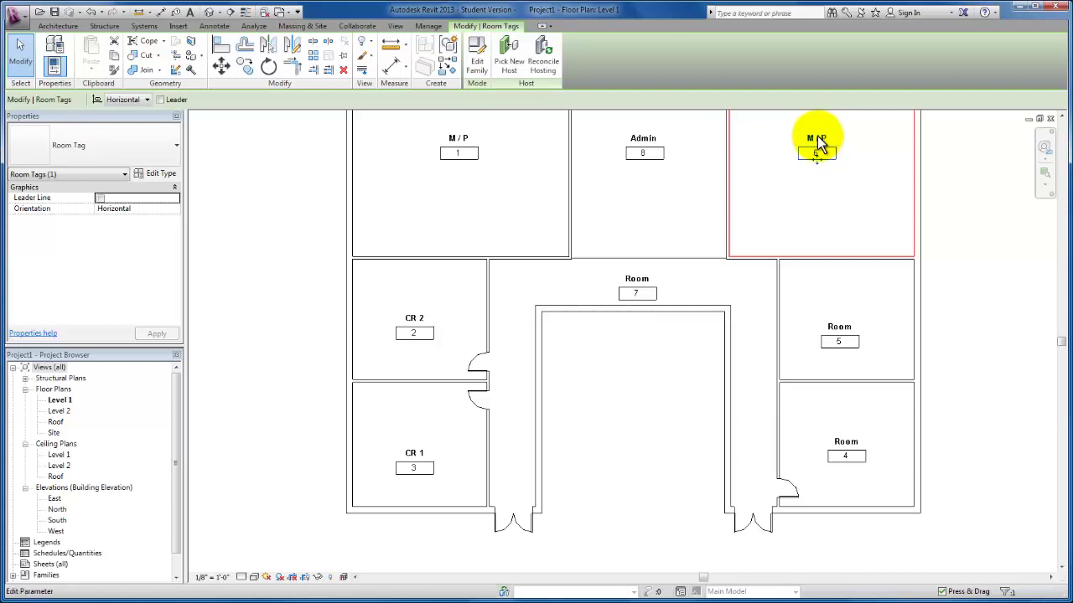
Step: Rename the two small rooms on the right side of the plan as CR 3 above and CR 4 below
left_click(837, 329)
left_click(836, 326)
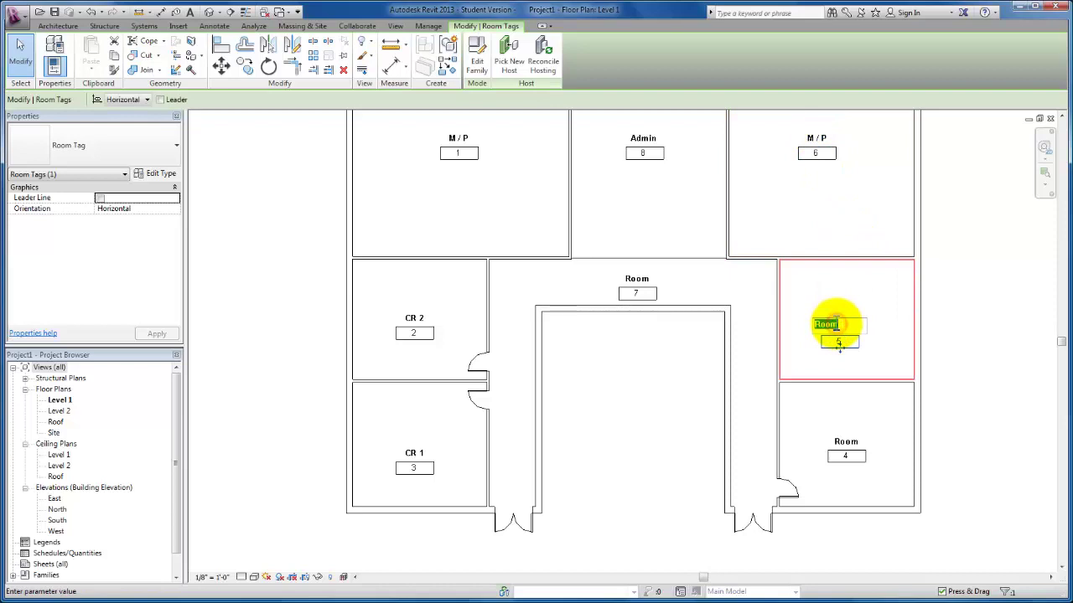
type("CR 3")
key("Return")
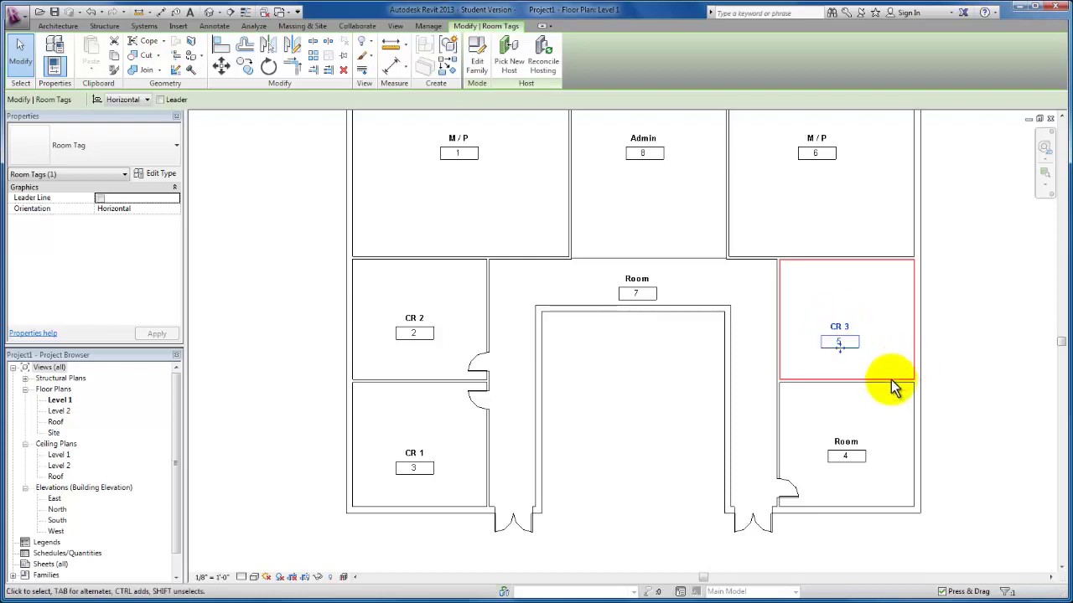
left_click(846, 442)
left_click(845, 441)
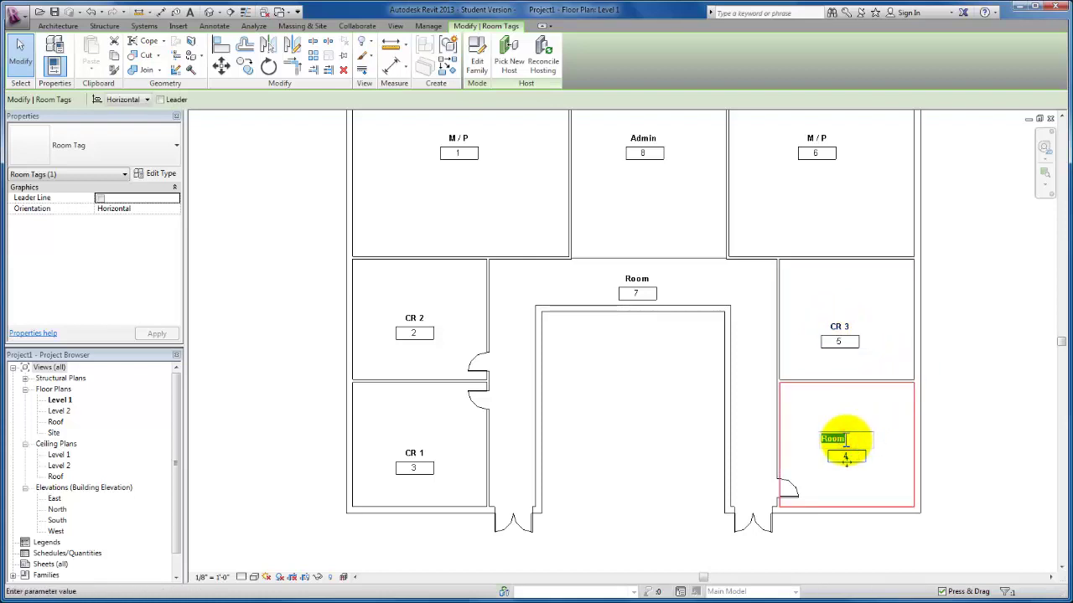
type("CR 4")
key("Return")
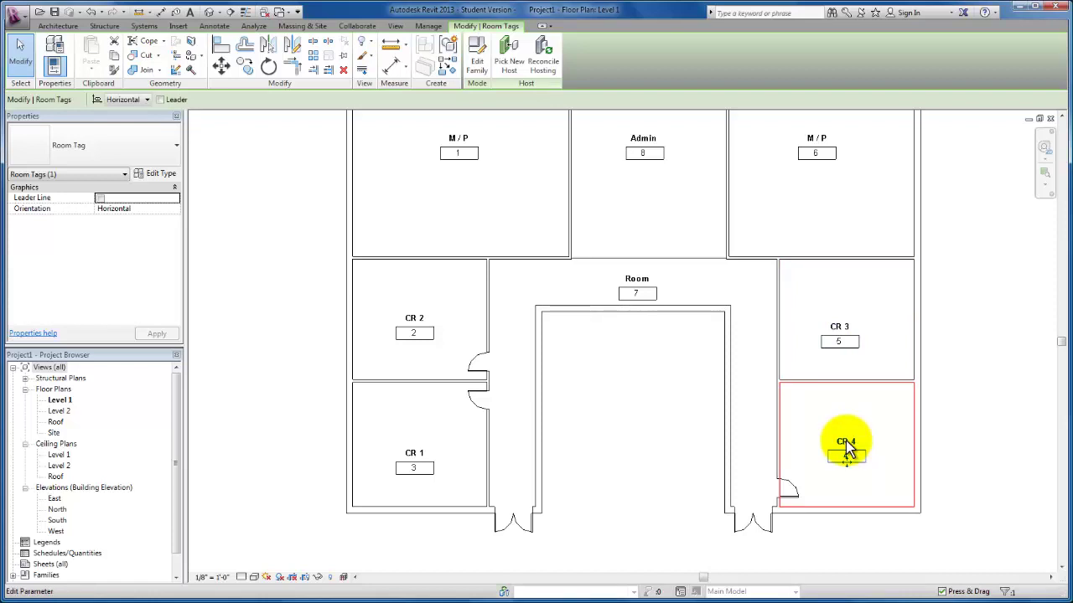
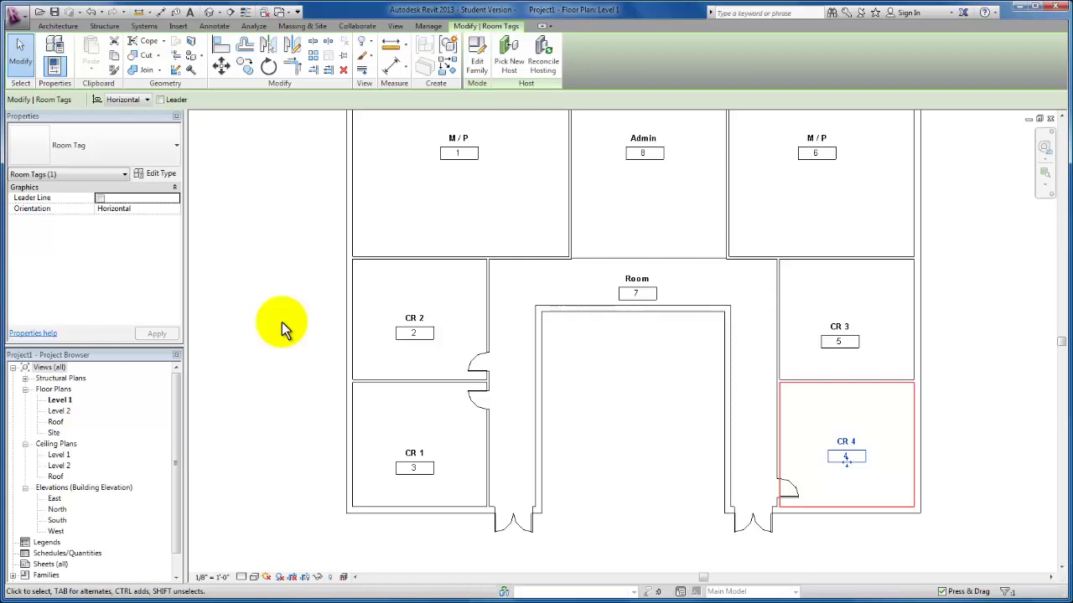
Step: Draw a horizontal building section from left to right through the M / P and Admin rooms, and move its far clip farther beyond the upper exterior wall
scroll(285, 321, "down", 3)
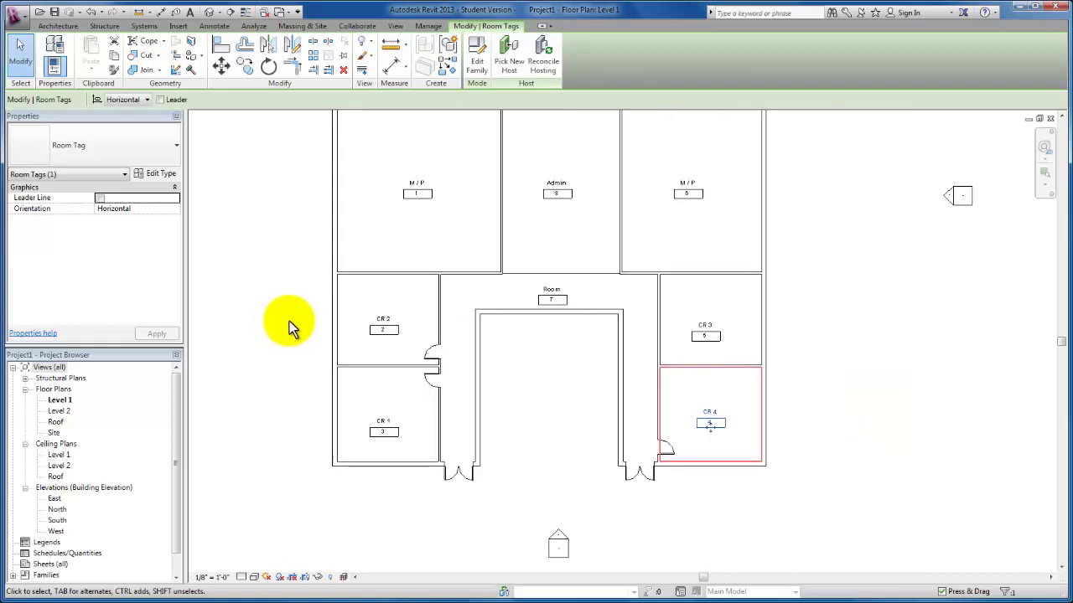
middle_click_drag(287, 318, 359, 395)
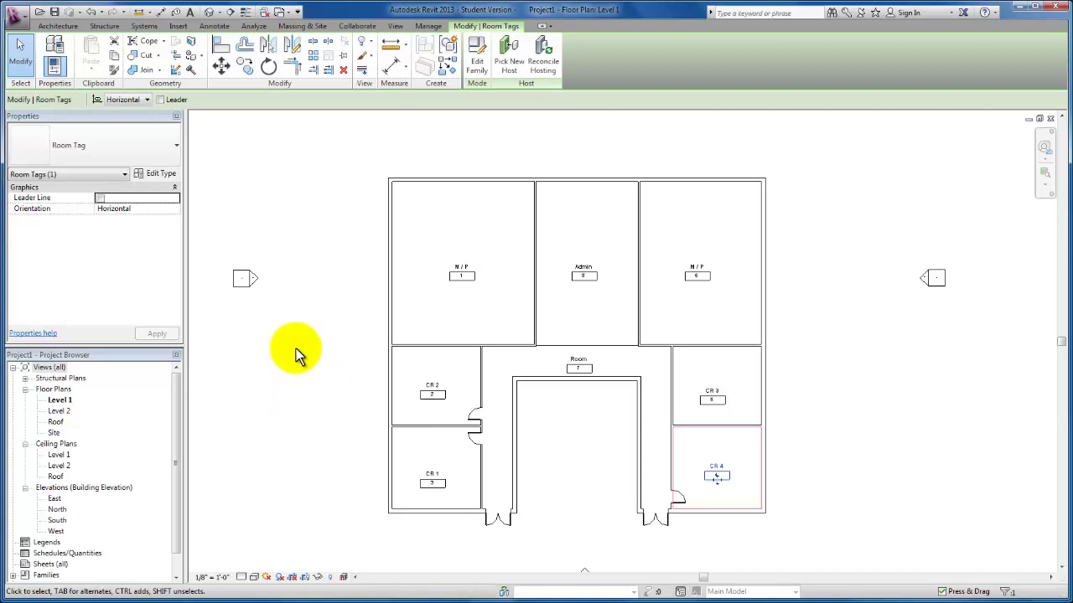
left_click(353, 173)
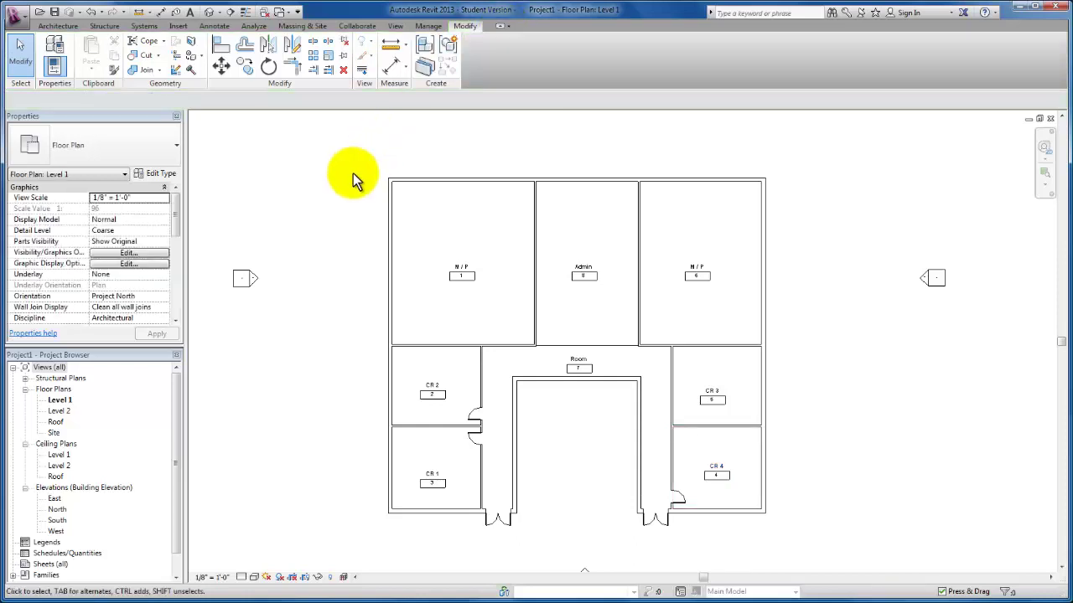
left_click(59, 26)
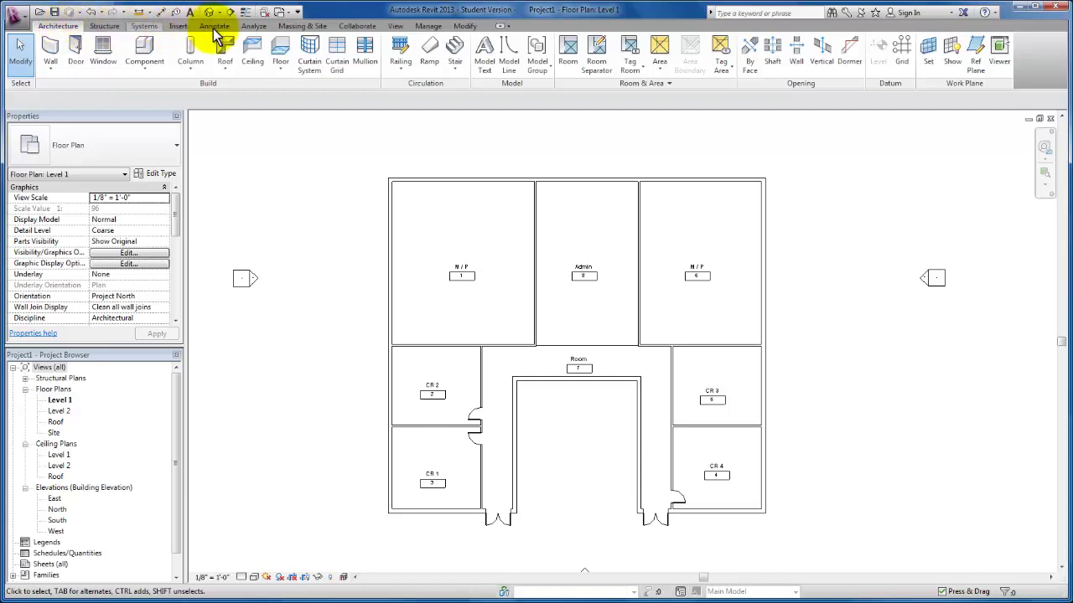
left_click(396, 26)
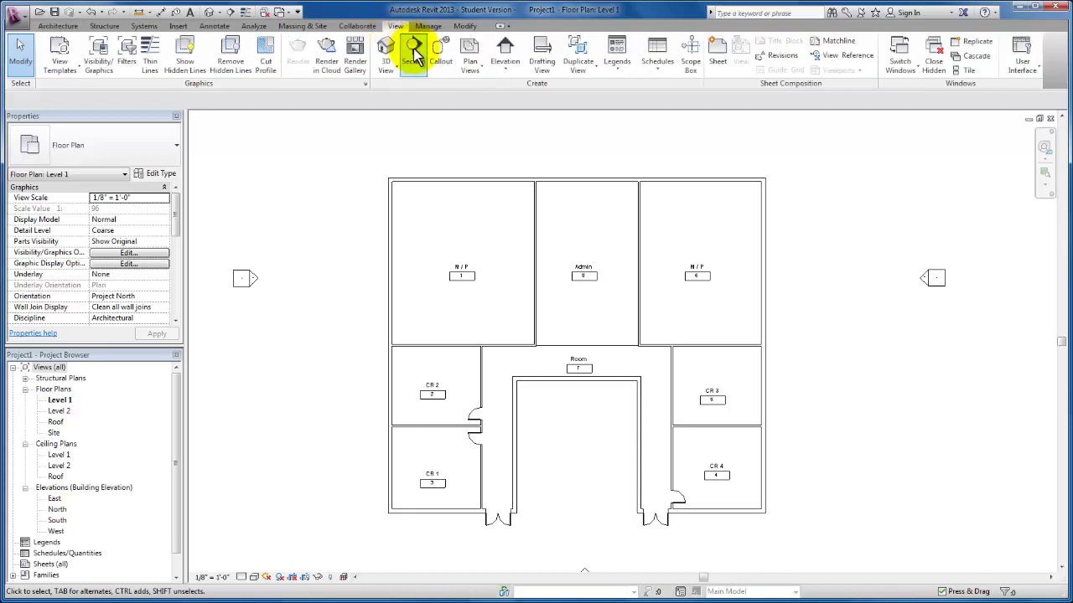
left_click(413, 52)
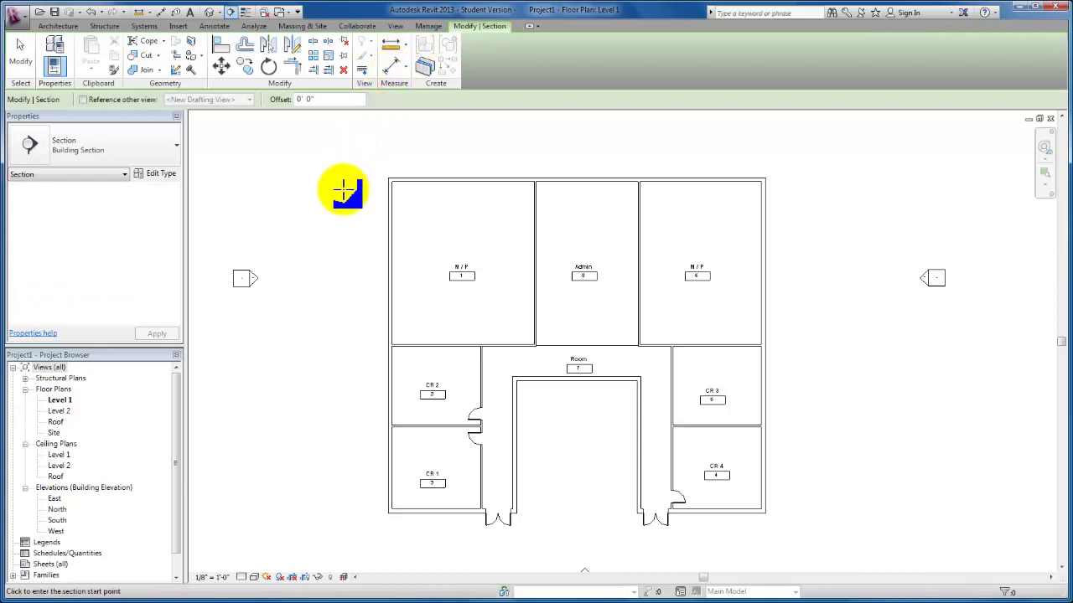
left_click(319, 277)
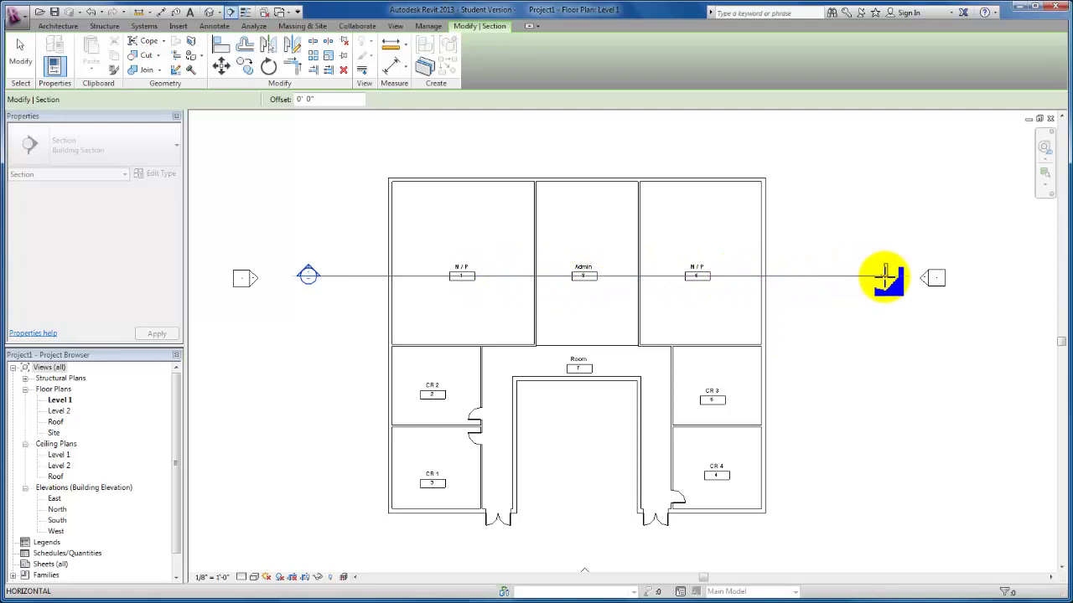
left_click(885, 276)
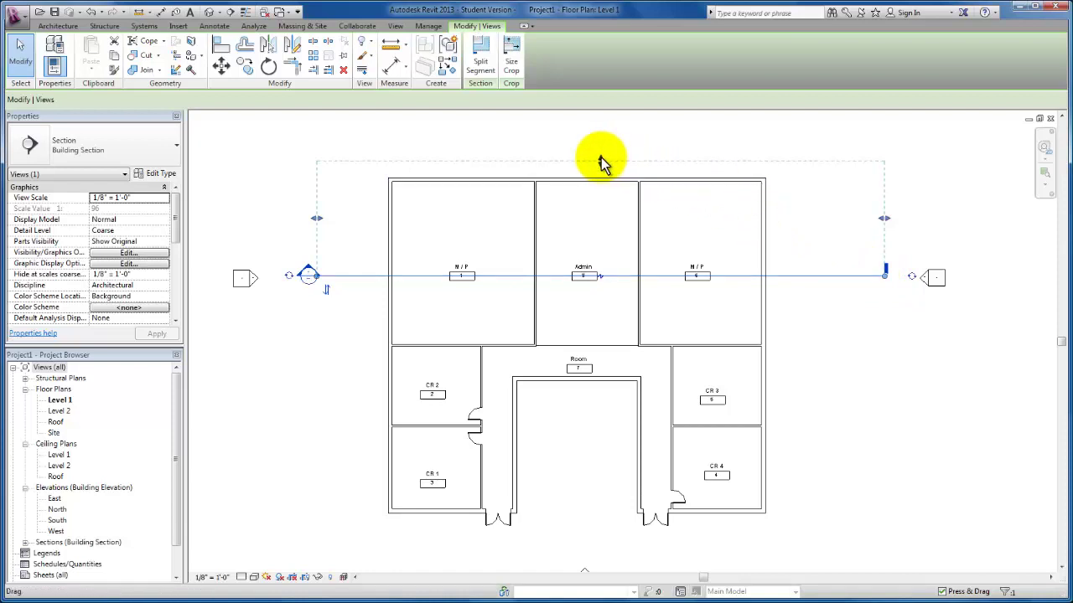
left_click_drag(601, 162, 599, 140)
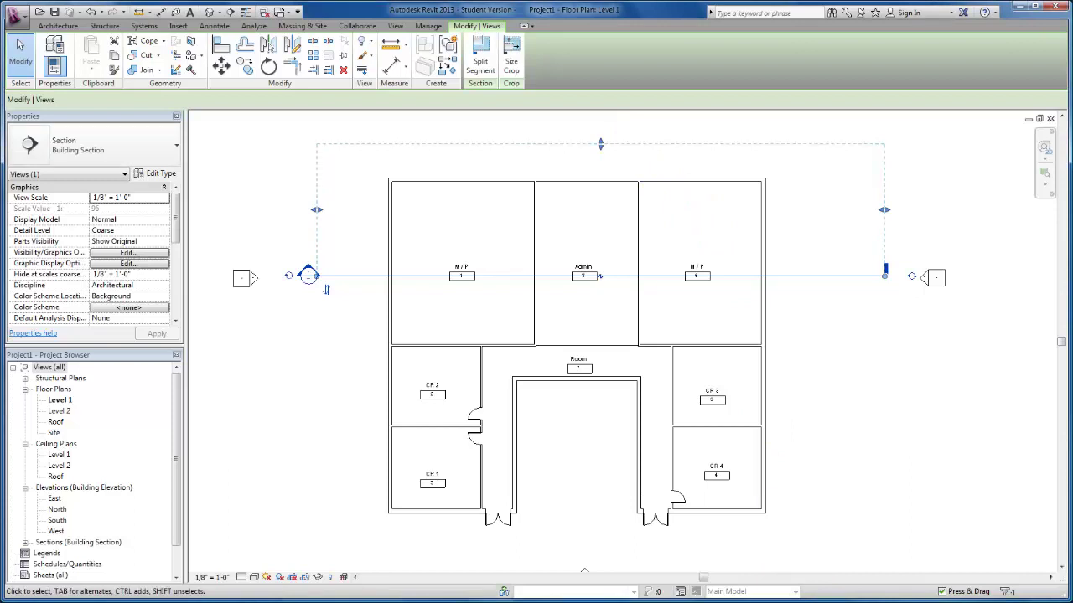
key("Escape")
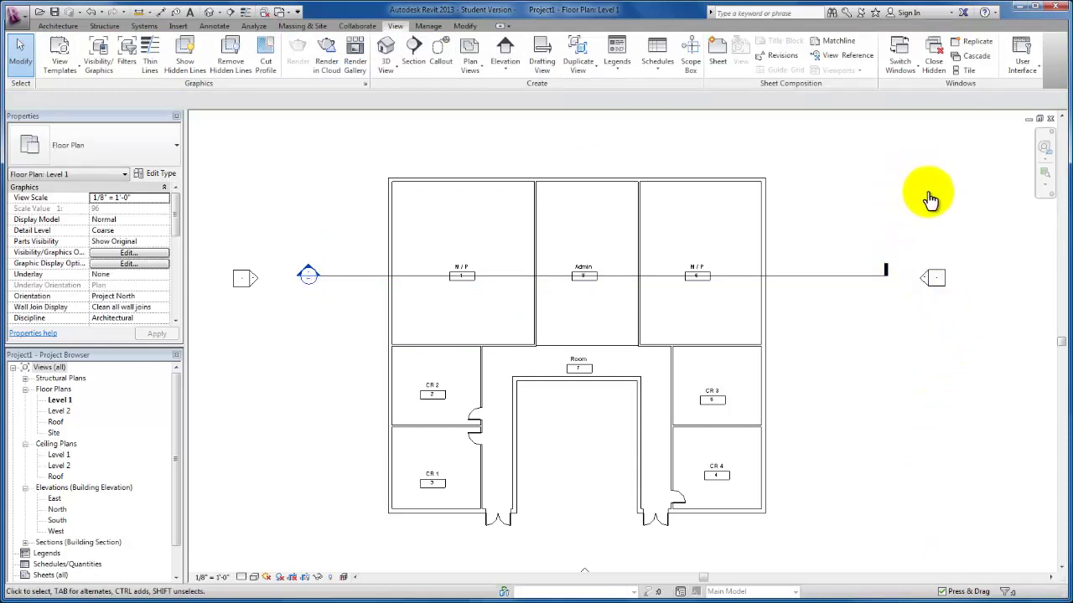
Step: Open the Section 1 building section view to check what it cuts, and return to the Level 1 floor plan
double_click(256, 183)
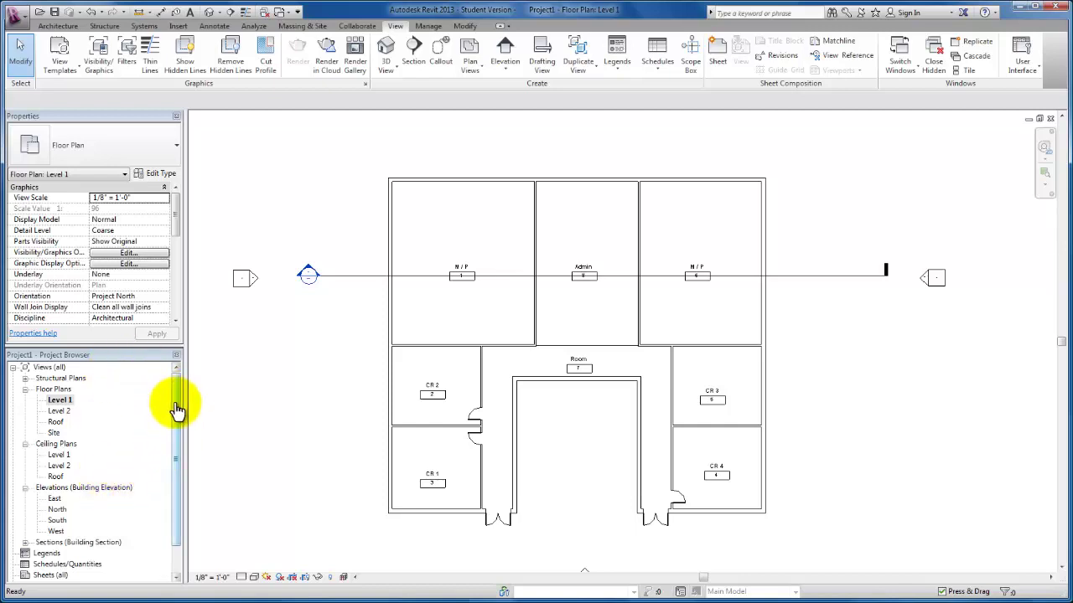
left_click(25, 543)
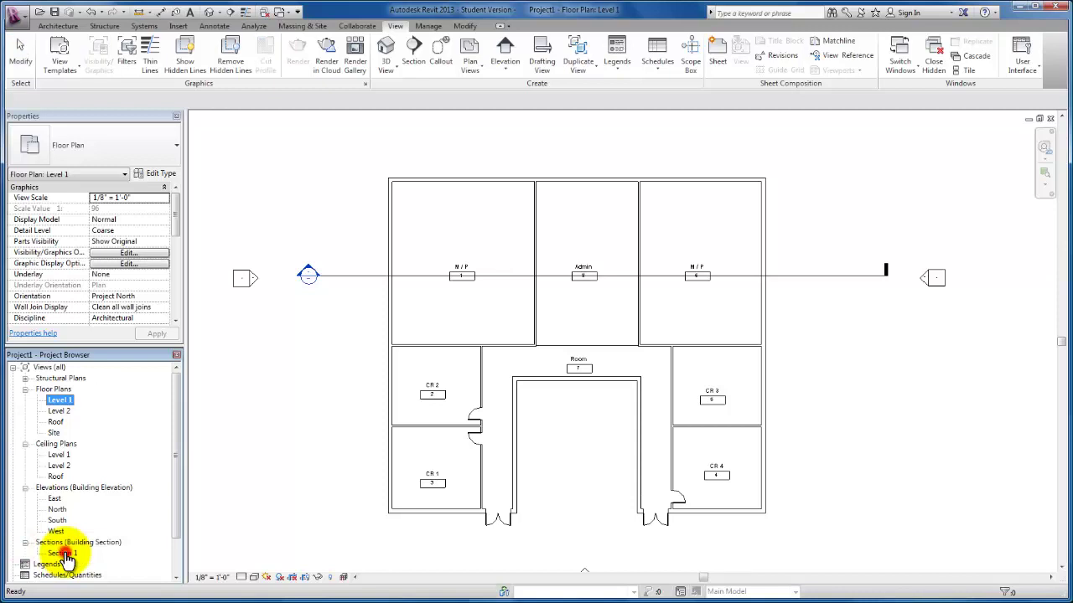
double_click(63, 554)
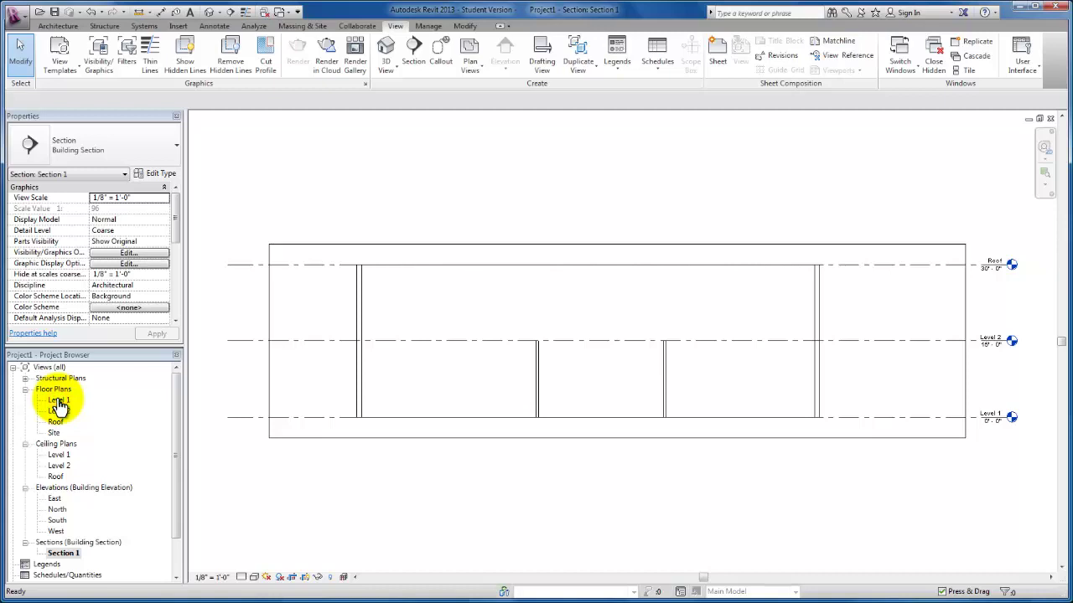
double_click(59, 403)
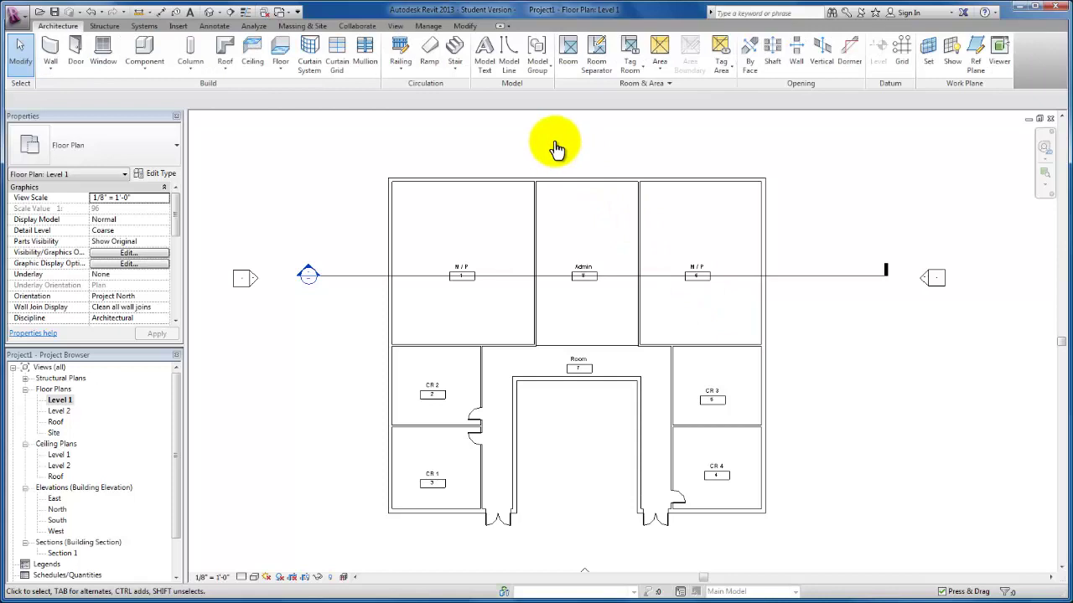
Step: Place a camera in the lower-right corner of the upper-left M / P room, aimed past the building's upper-left exterior corner
left_click(54, 29)
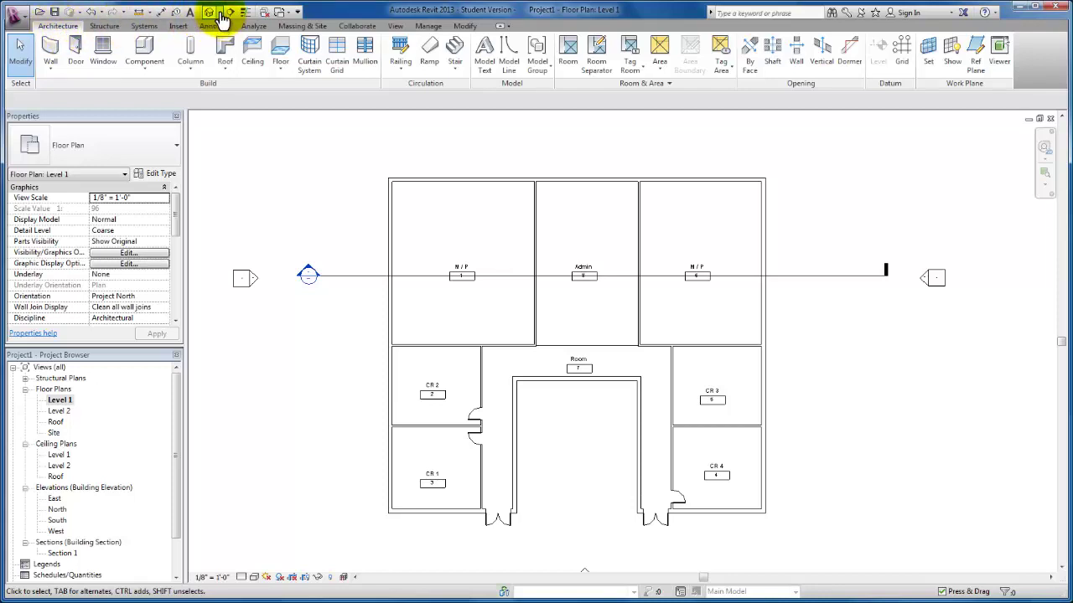
left_click(219, 12)
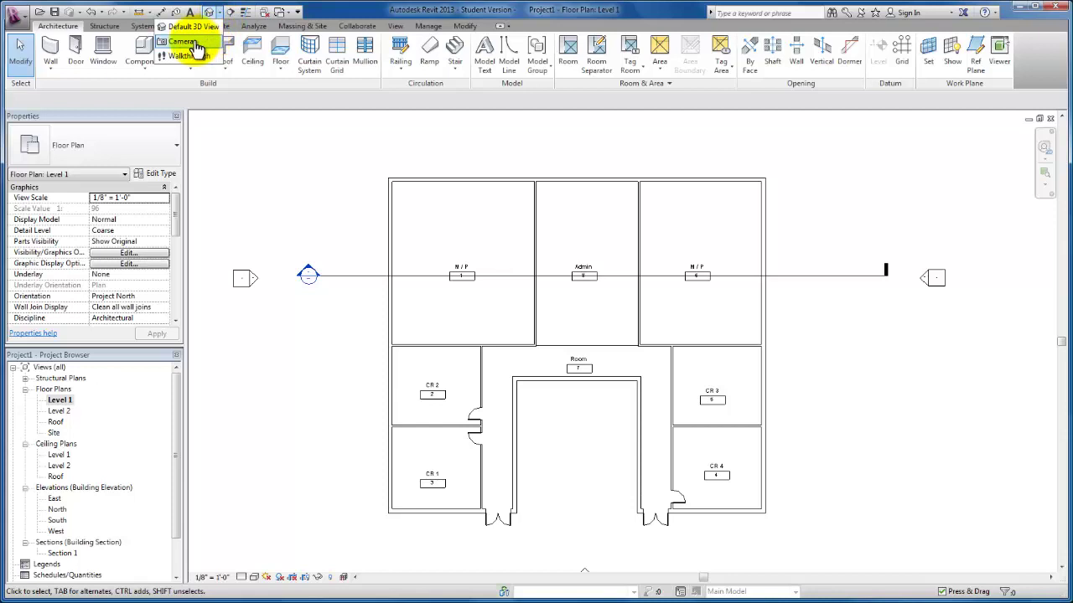
left_click(194, 42)
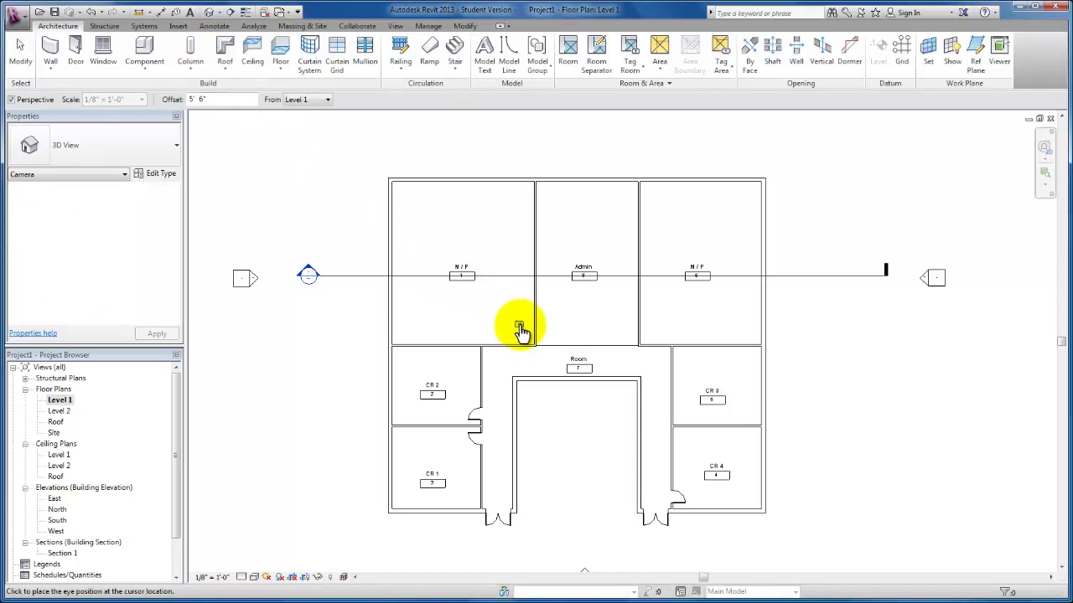
left_click(519, 327)
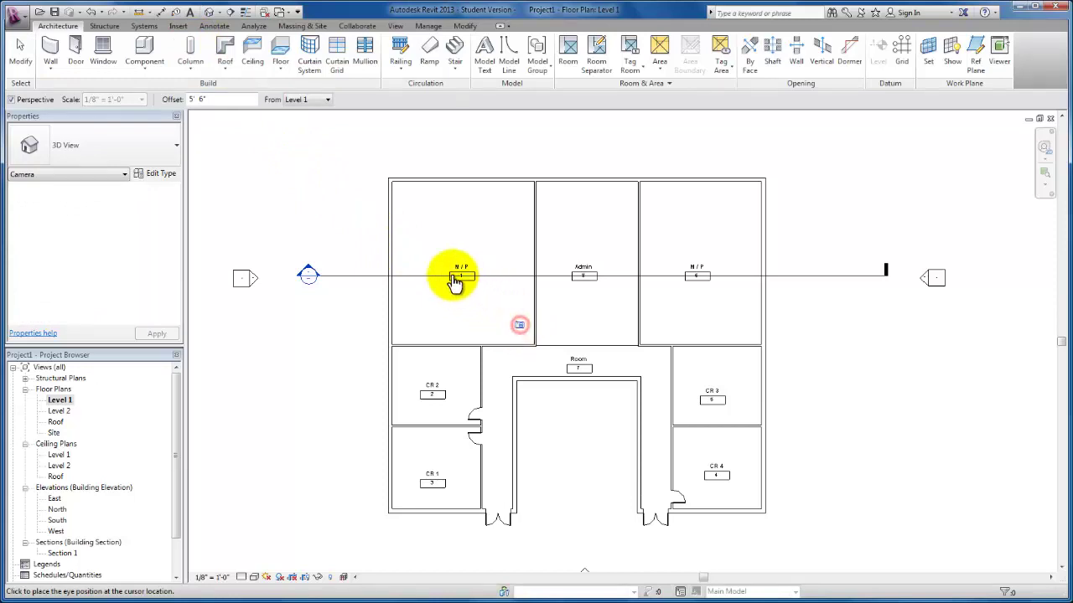
left_click(368, 181)
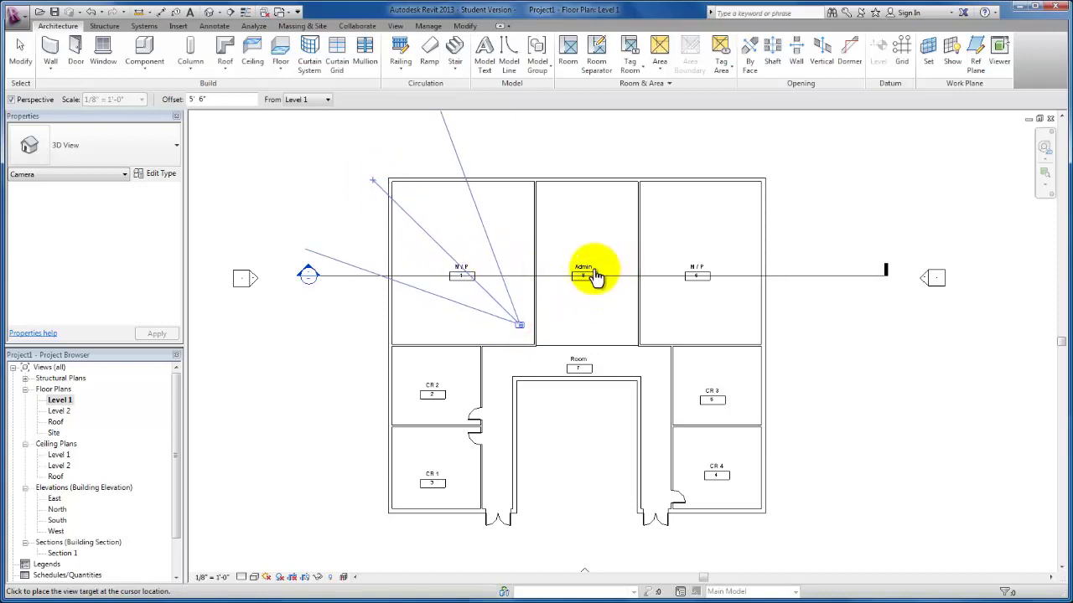
left_click(575, 278)
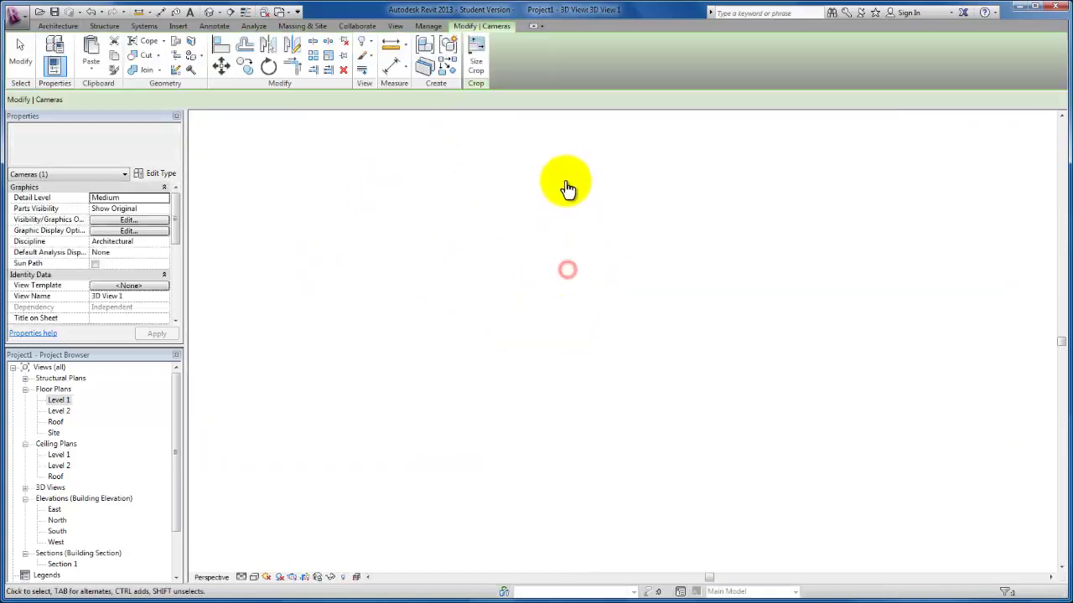
Step: Enlarge the interior camera view's crop region upward and to both sides to take in the tops of the walls
left_click(687, 307)
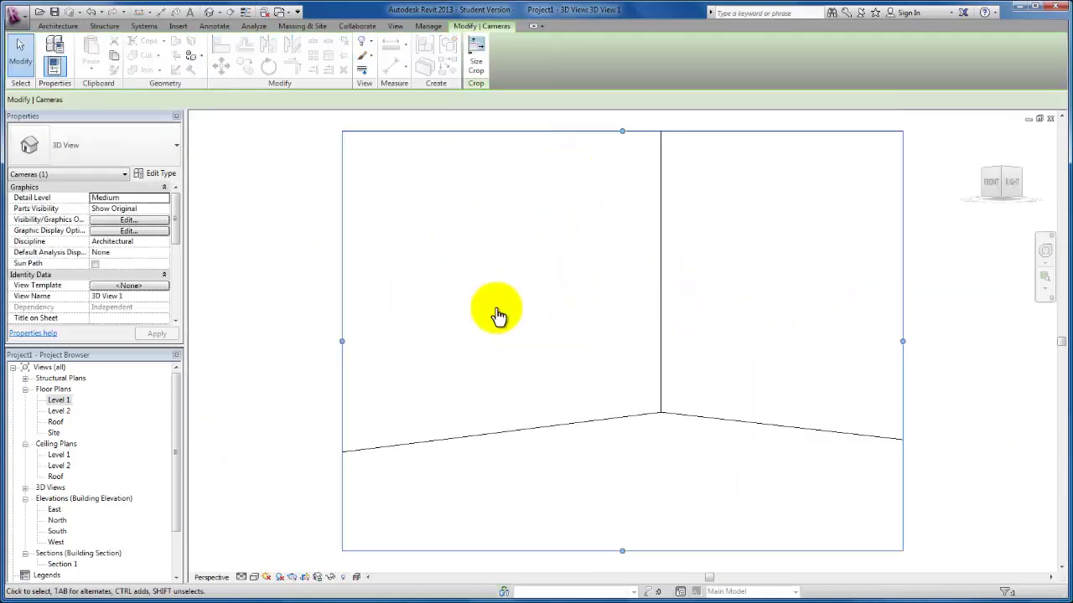
middle_click(448, 307)
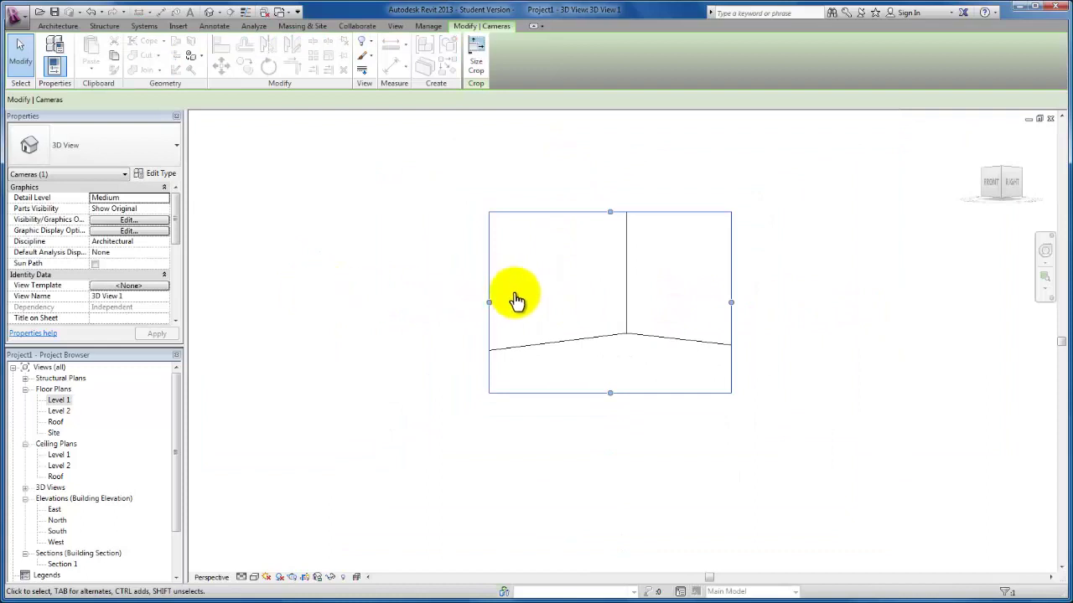
middle_click_drag(517, 301, 510, 337)
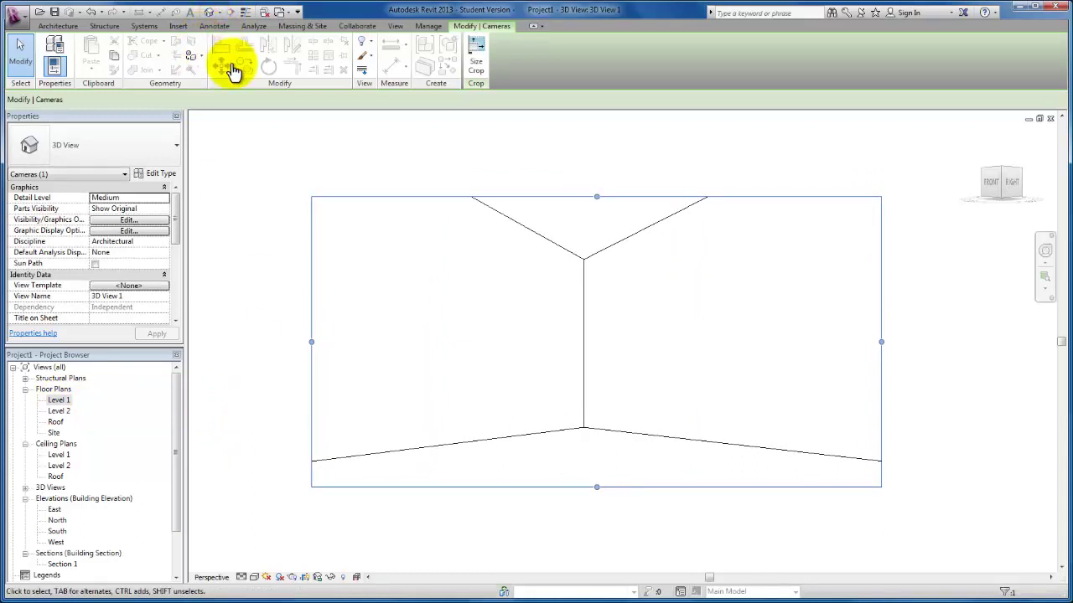
Step: Return to the Level 1 floor plan and place a camera at the courtyard's open lower end, aimed past the building's upper-right corner
key("ctrl+Tab")
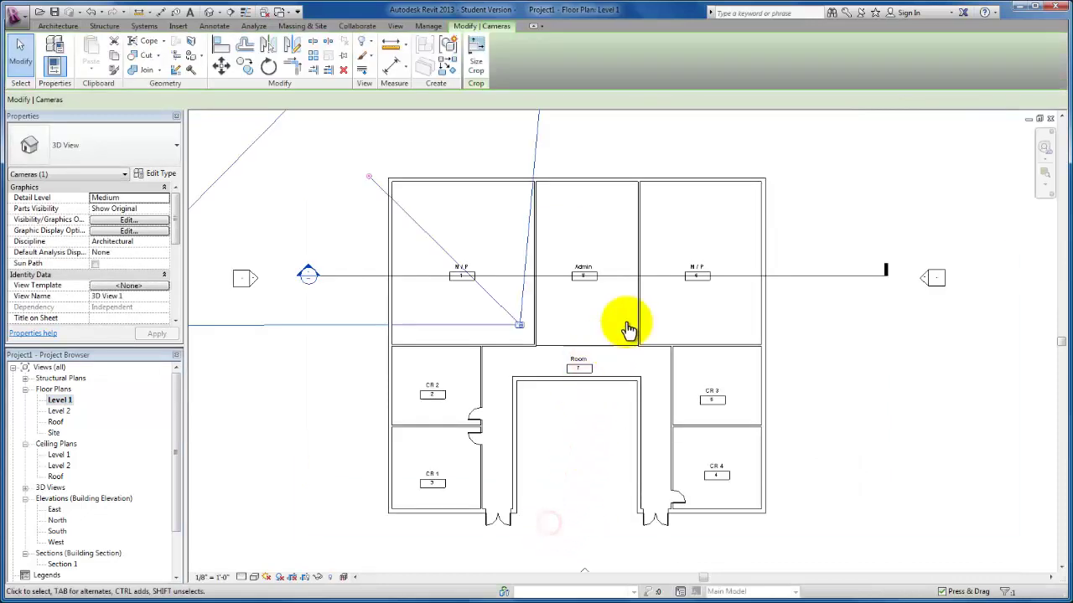
left_click(756, 180)
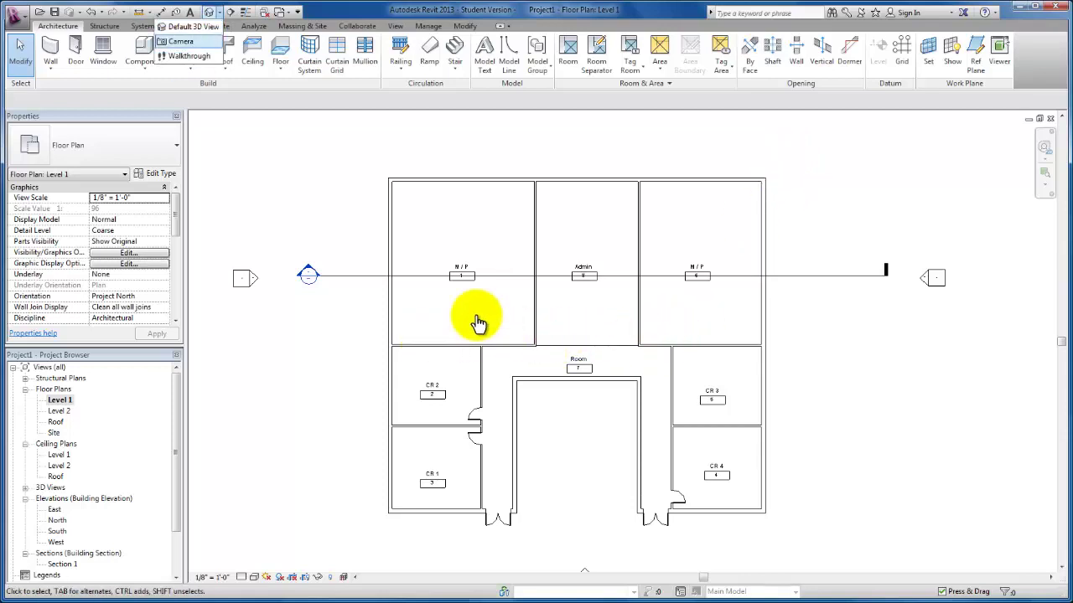
left_click(592, 265)
left_click(754, 279)
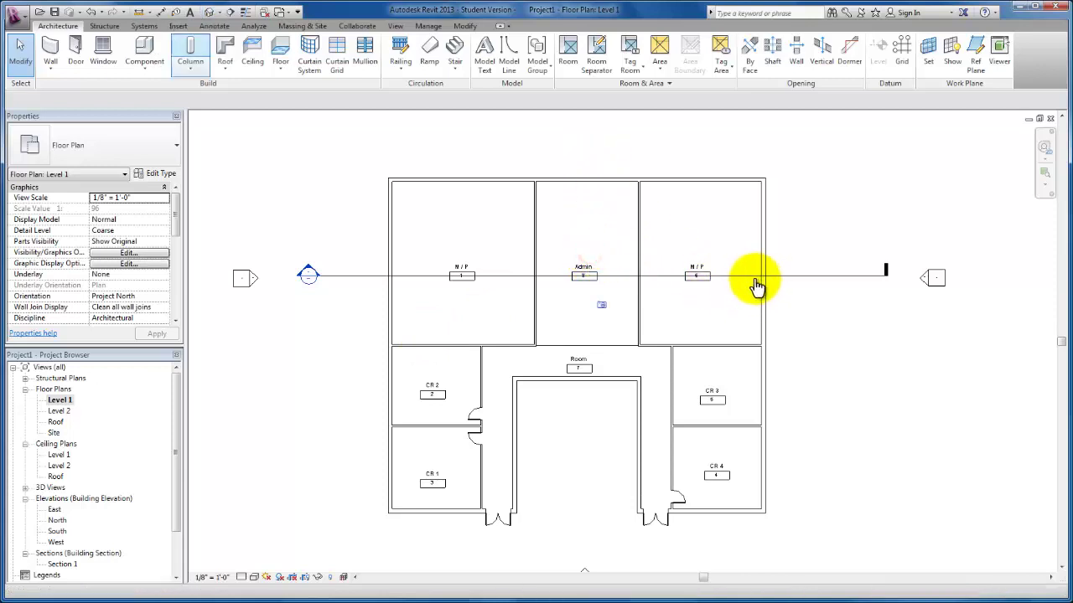
left_click(423, 280)
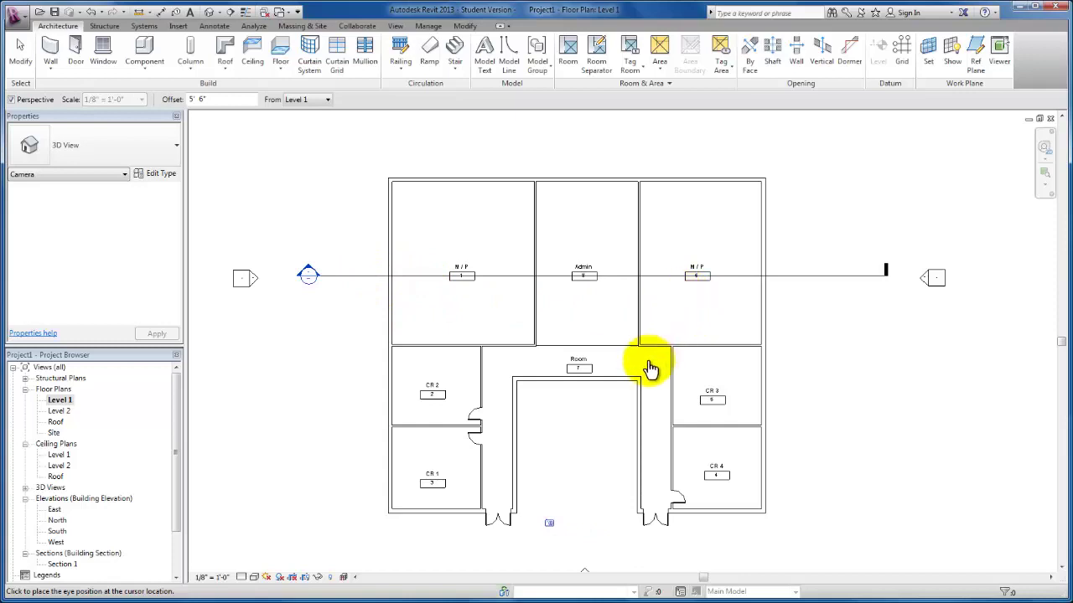
left_click(549, 523)
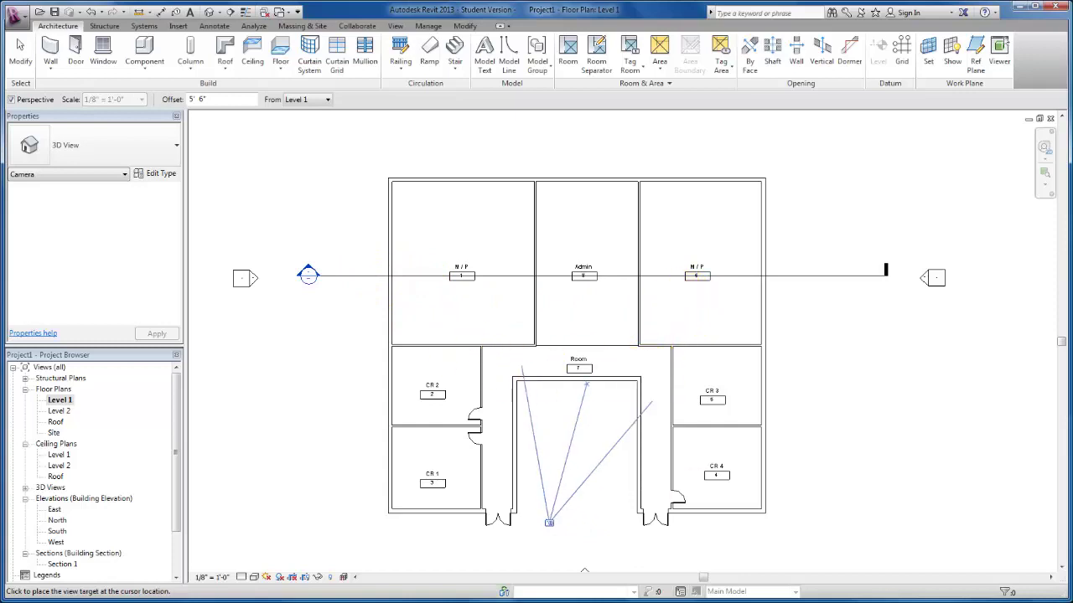
left_click(785, 157)
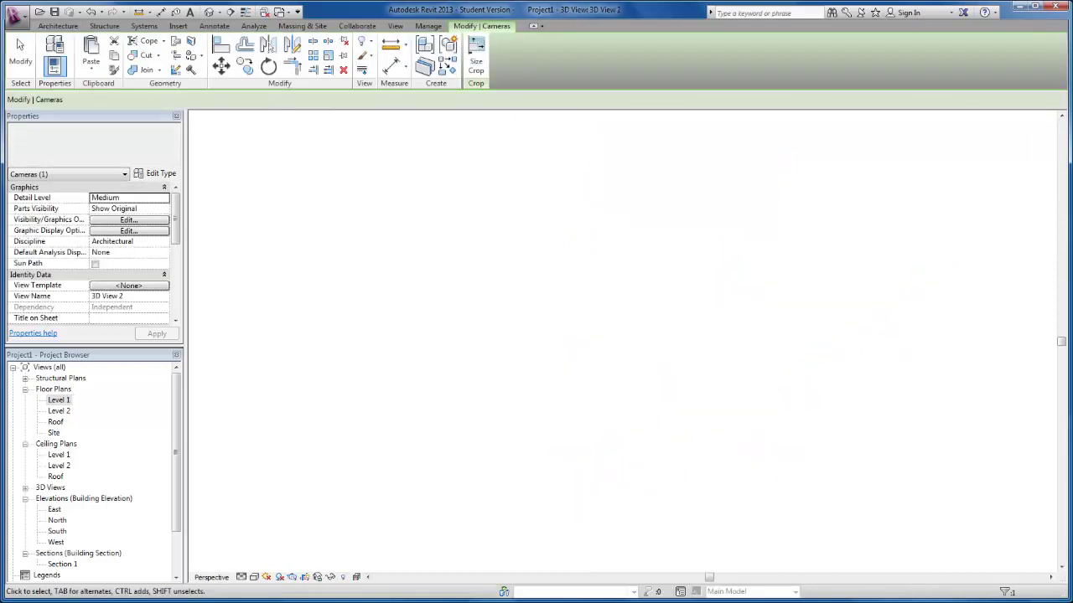
Step: Enlarge the courtyard camera view's crop region upward and to both sides to show more of the surrounding walls
scroll(664, 329, "down", 4)
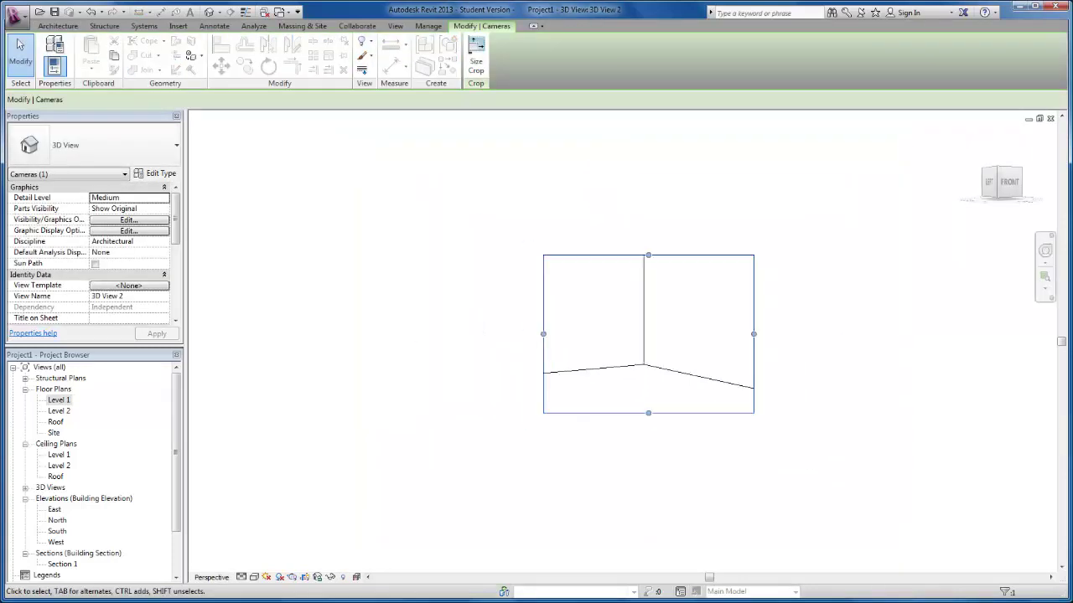
left_click_drag(543, 333, 424, 334)
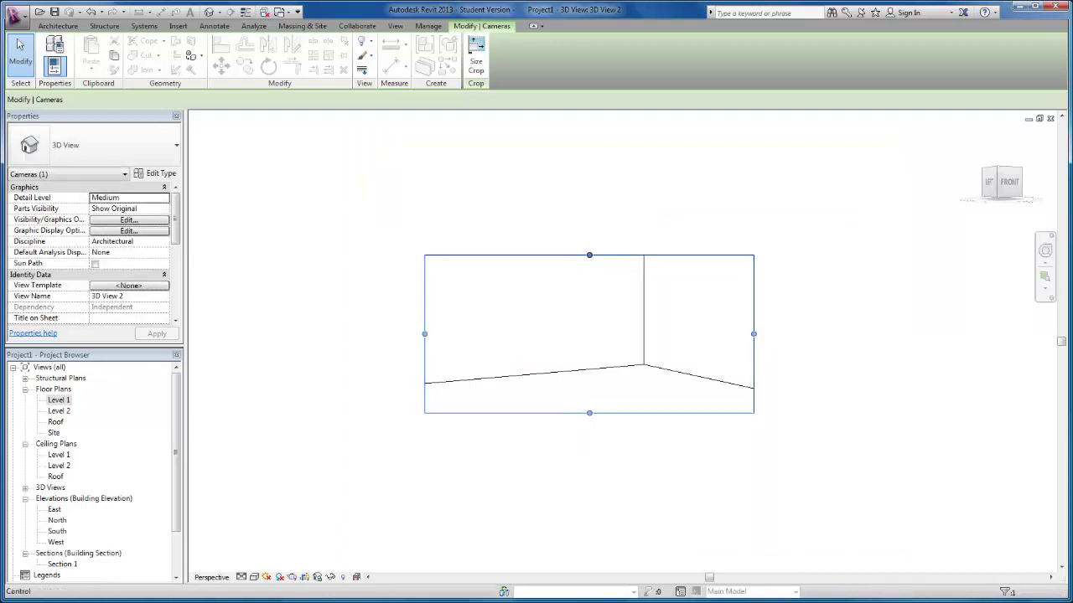
left_click_drag(589, 255, 589, 148)
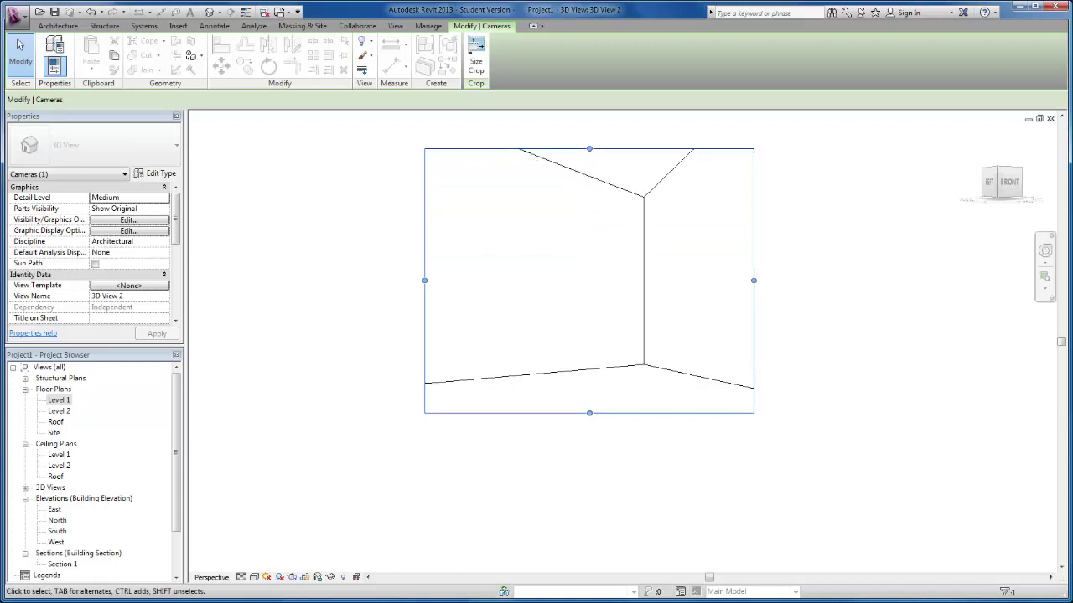
left_click_drag(753, 281, 937, 281)
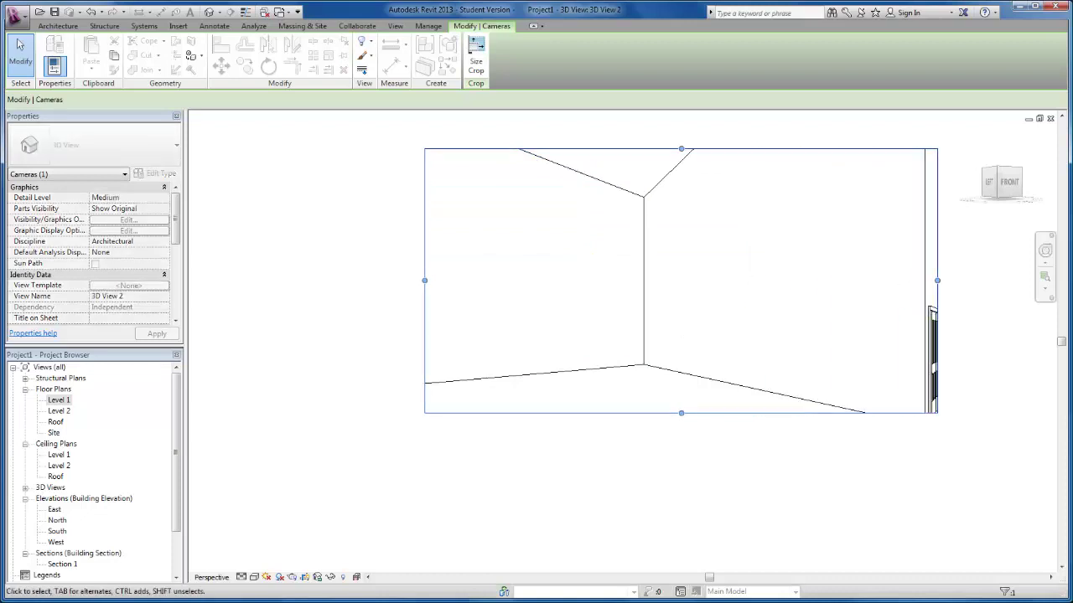
left_click_drag(424, 281, 366, 281)
middle_click_drag(651, 281, 626, 360)
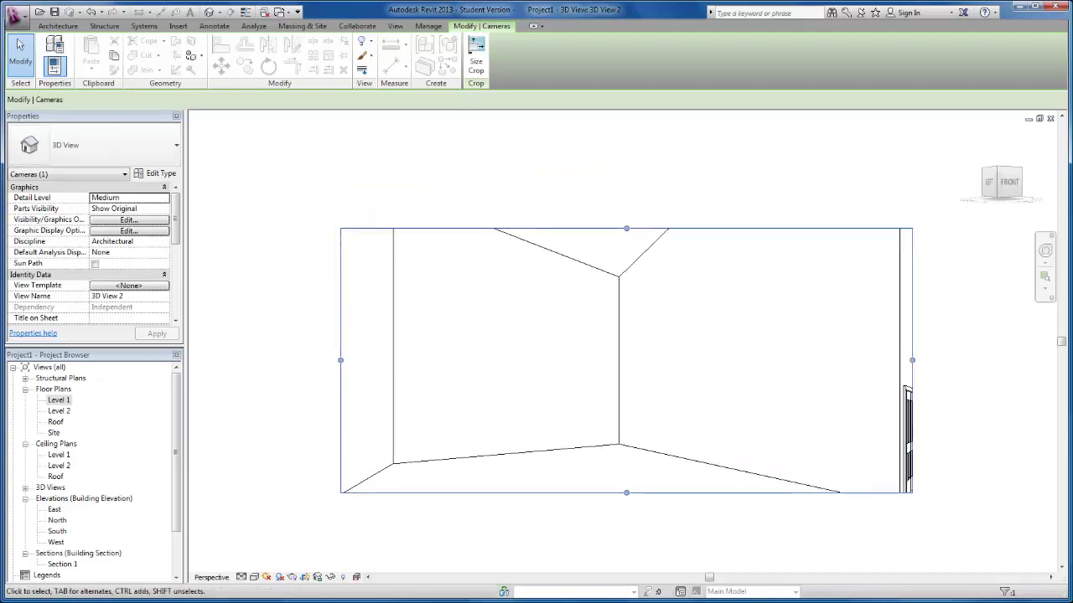
Step: Return to the Level 1 floor plan and show the camera of 3D View 1 in it
left_click(59, 400)
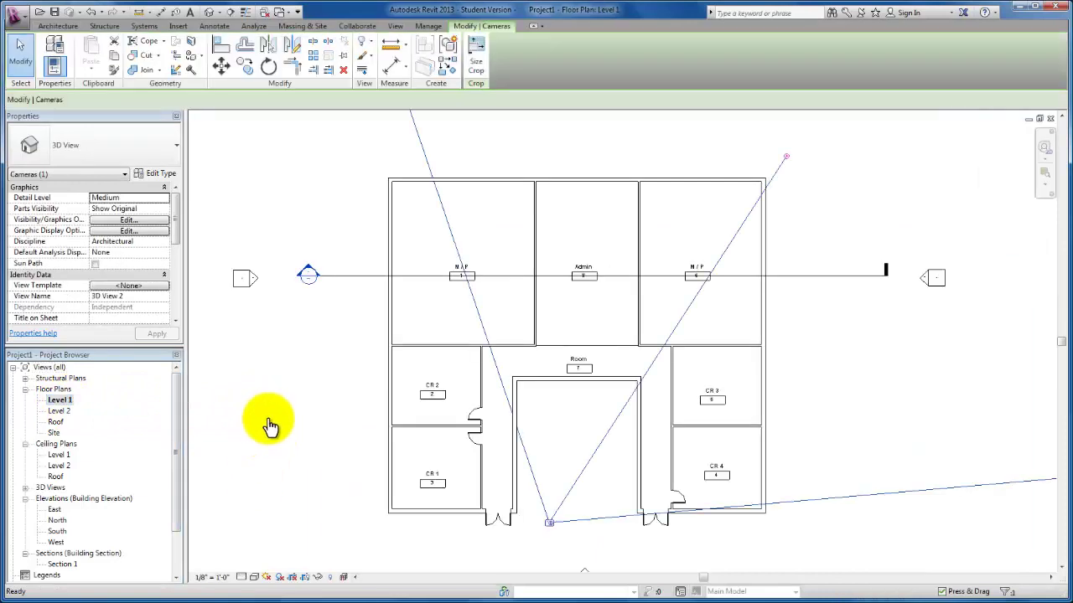
left_click(25, 488)
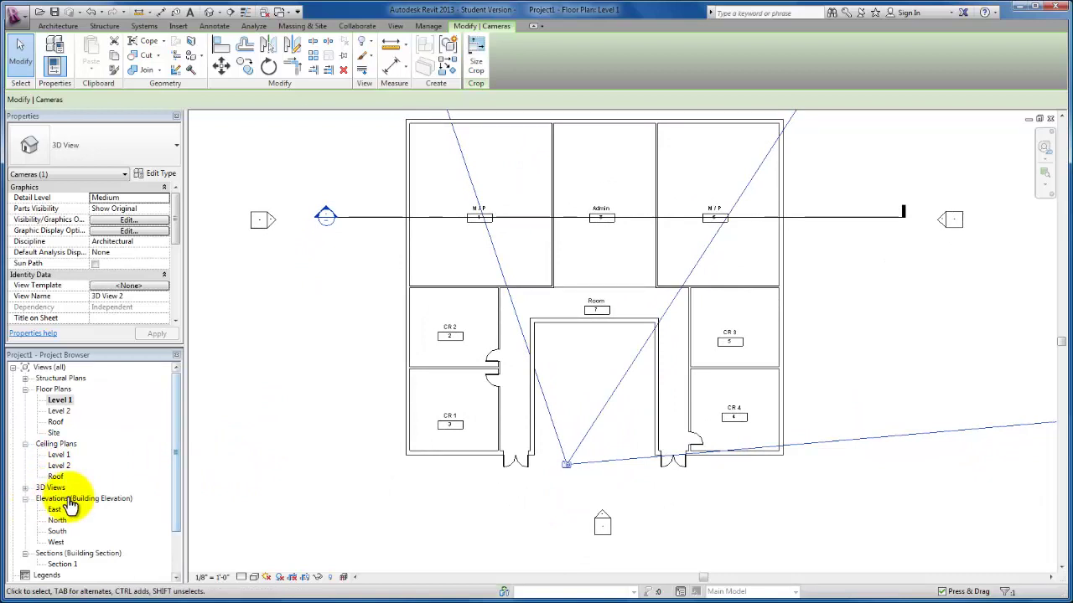
key("Escape")
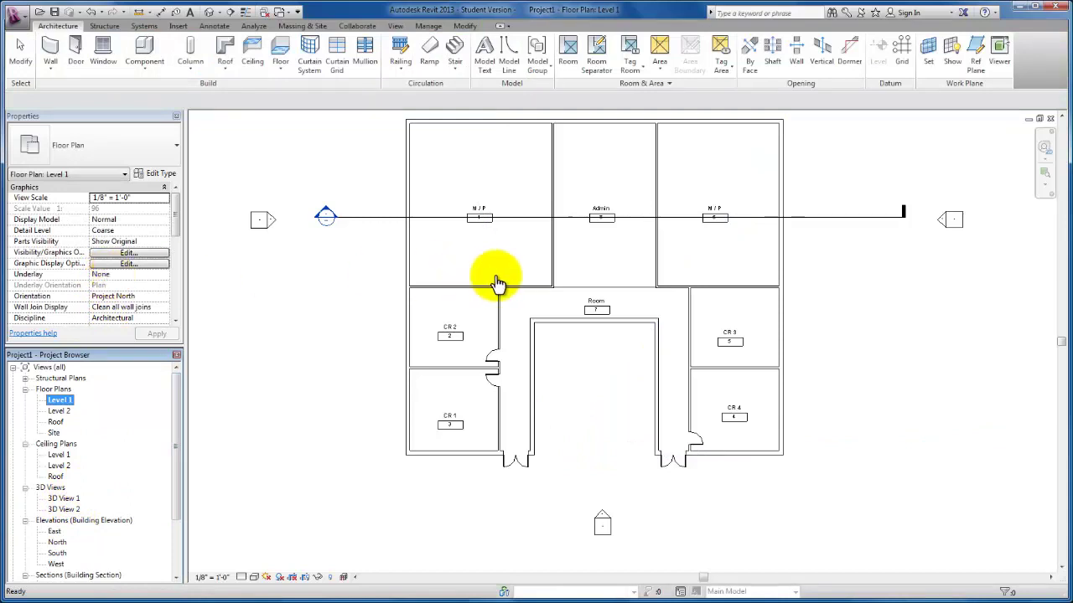
key("Down")
key("Down")
key("Down")
key("Down")
key("Down")
key("Down")
key("Down")
key("Down")
key("Down")
key("shift+F10")
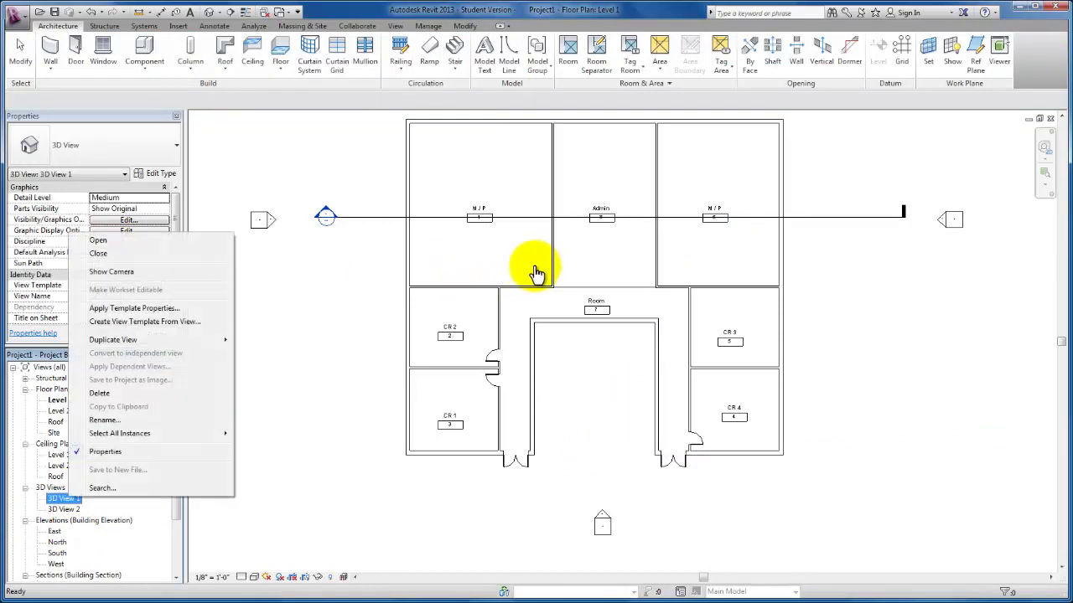
left_click(154, 276)
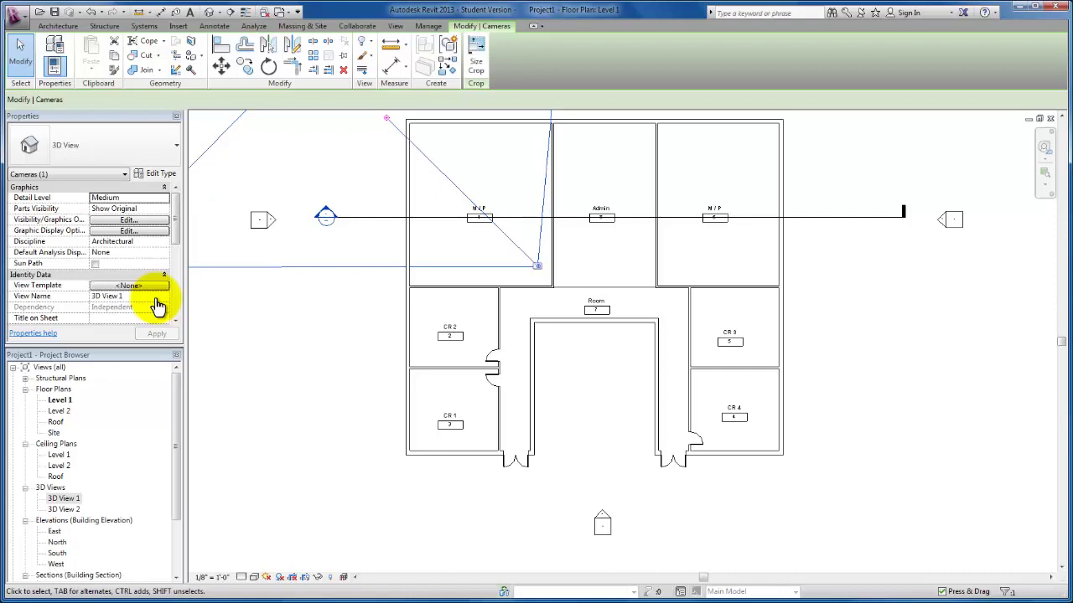
Step: Rename 3D View 1 as Interior Camera
left_click(156, 298)
left_click(151, 334)
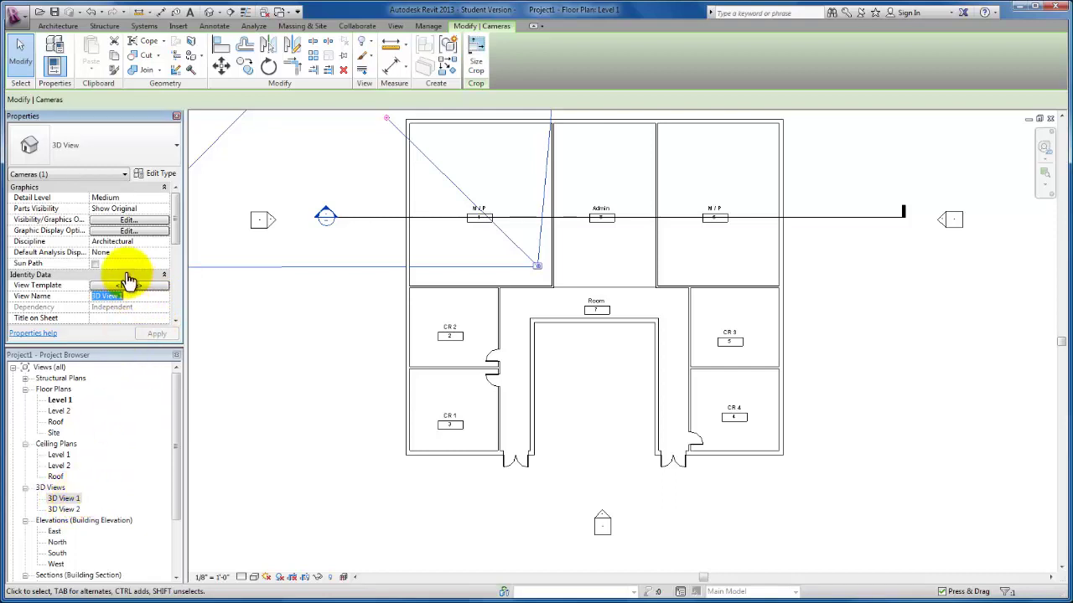
type("Inte")
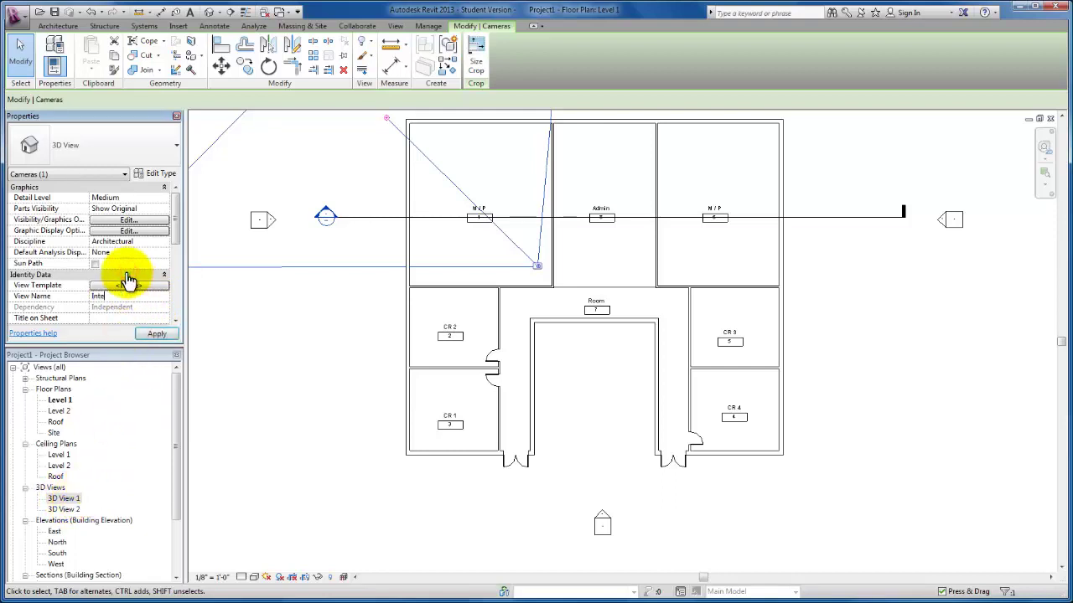
type("rior")
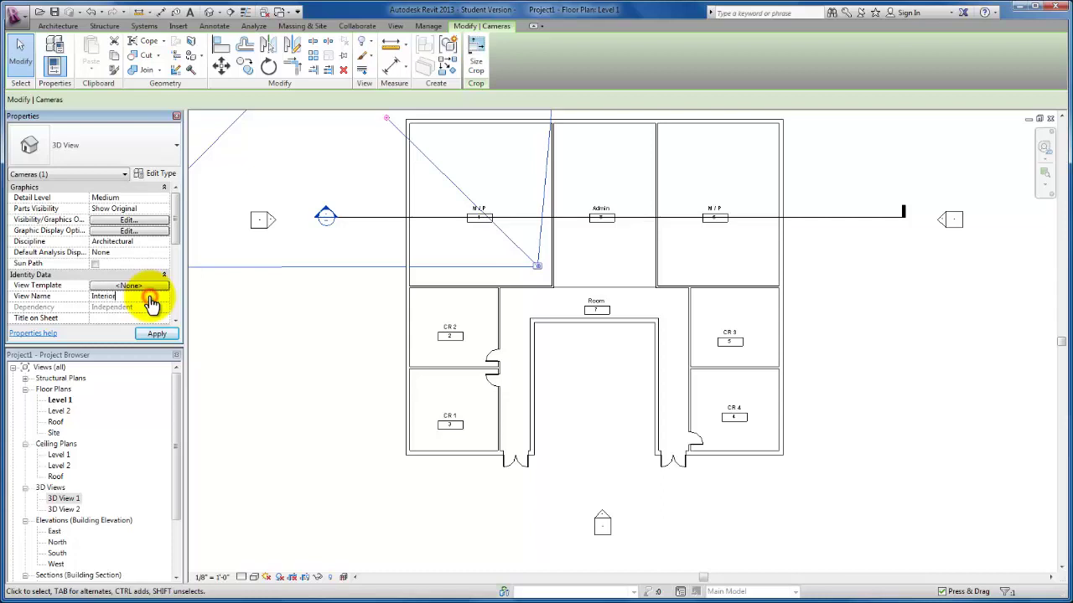
type(" Camera")
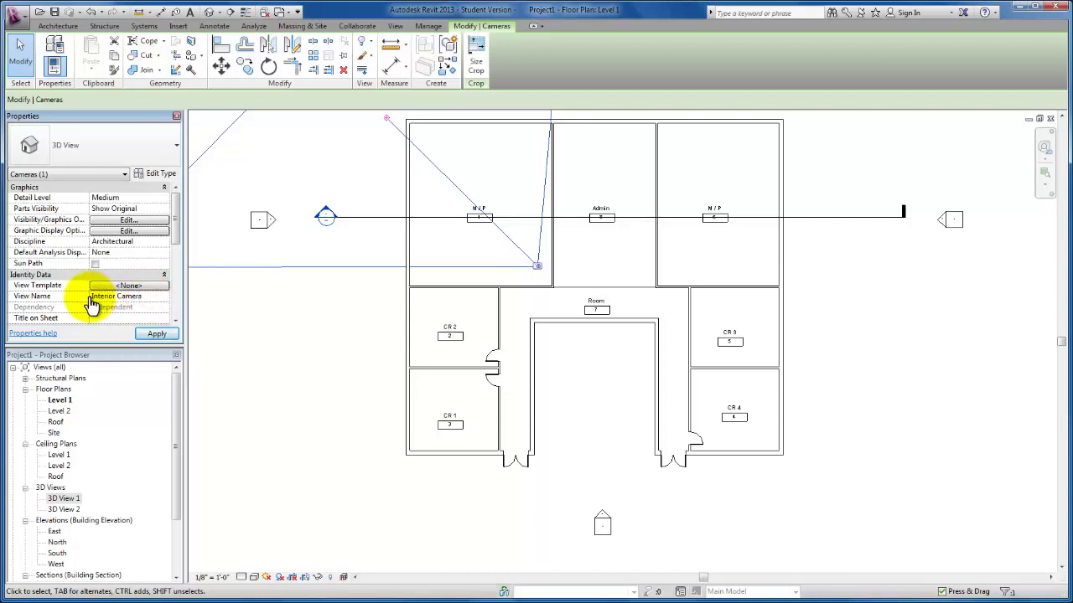
left_click(150, 336)
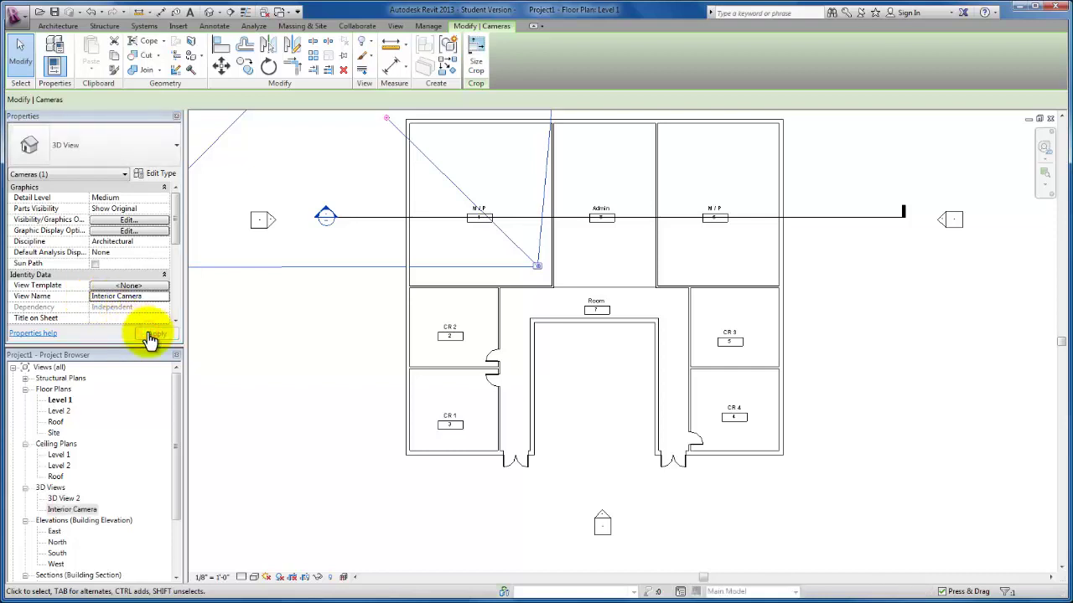
key("Escape")
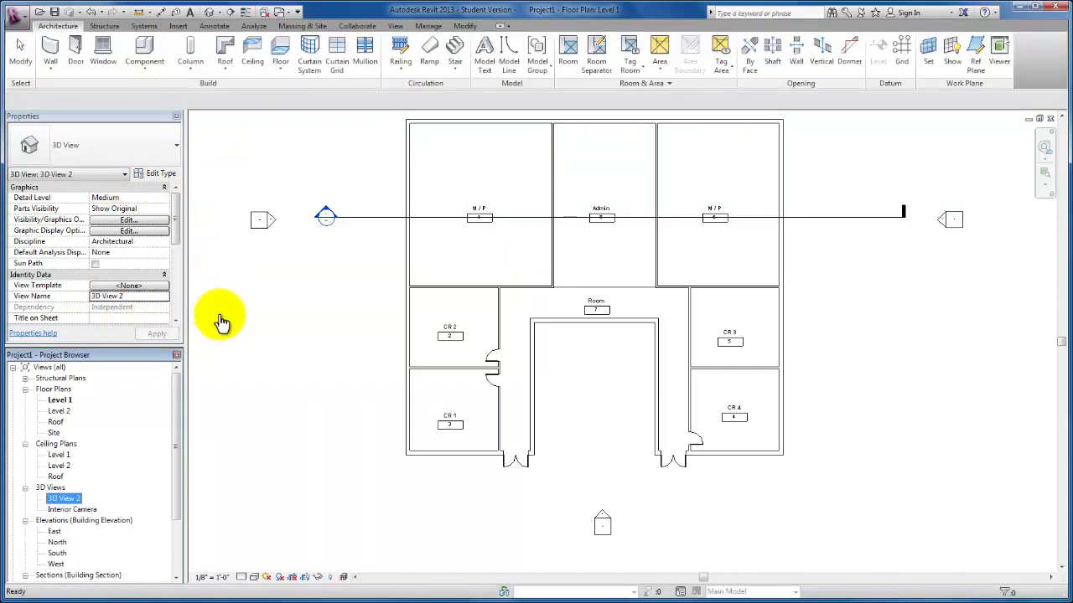
Step: Show the camera of 3D View 2 in the Level 1 floor plan
right_click(64, 498)
key("Up")
key("Up")
key("Up")
key("Up")
key("Up")
key("Up")
key("Up")
key("Up")
key("Up")
key("Up")
key("Up")
key("Up")
key("Up")
key("Up")
key("Up")
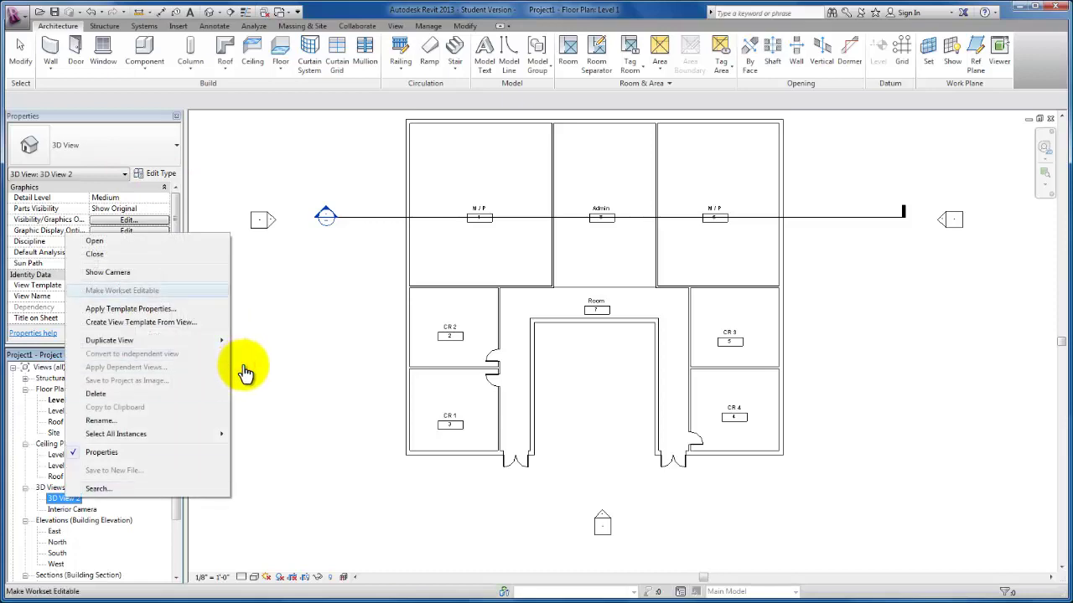
key("Return")
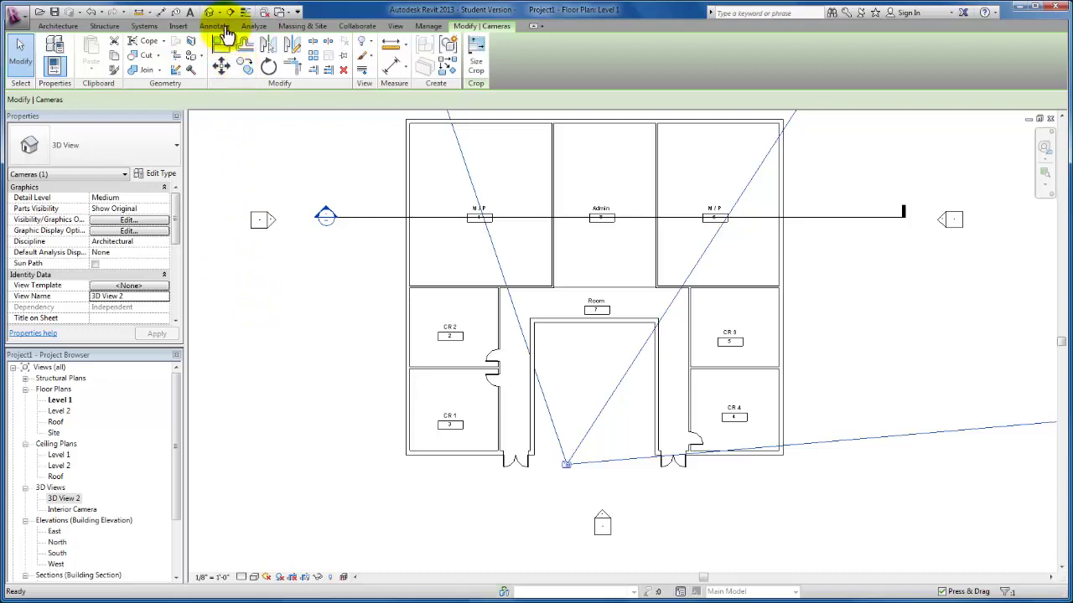
Step: Rename 3D View 2 as Exterior Camera and deselect its camera
key("Tab")
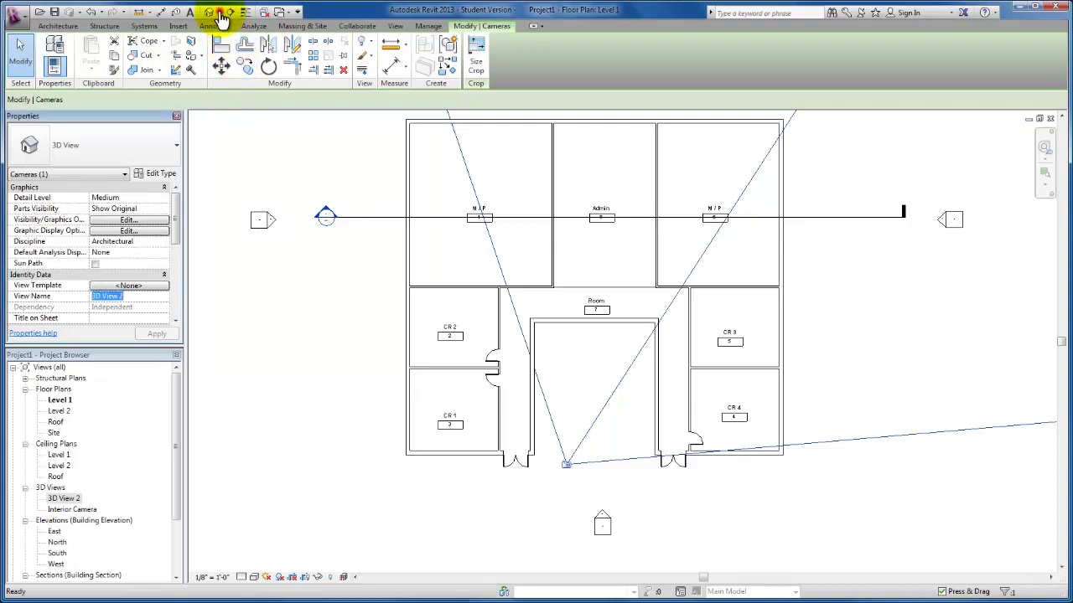
type("Exterior Camera")
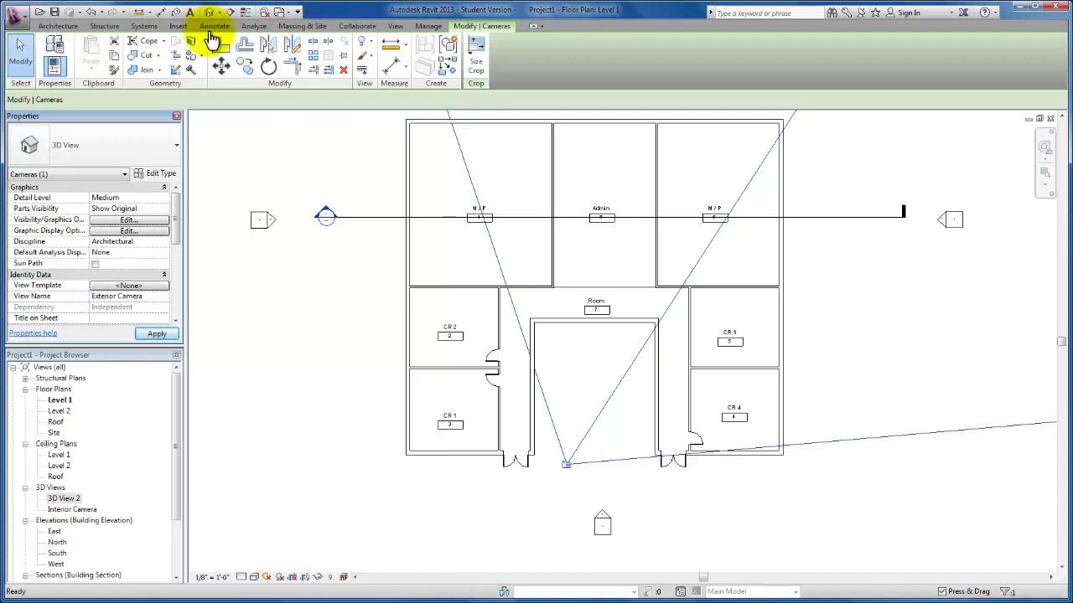
left_click(338, 221)
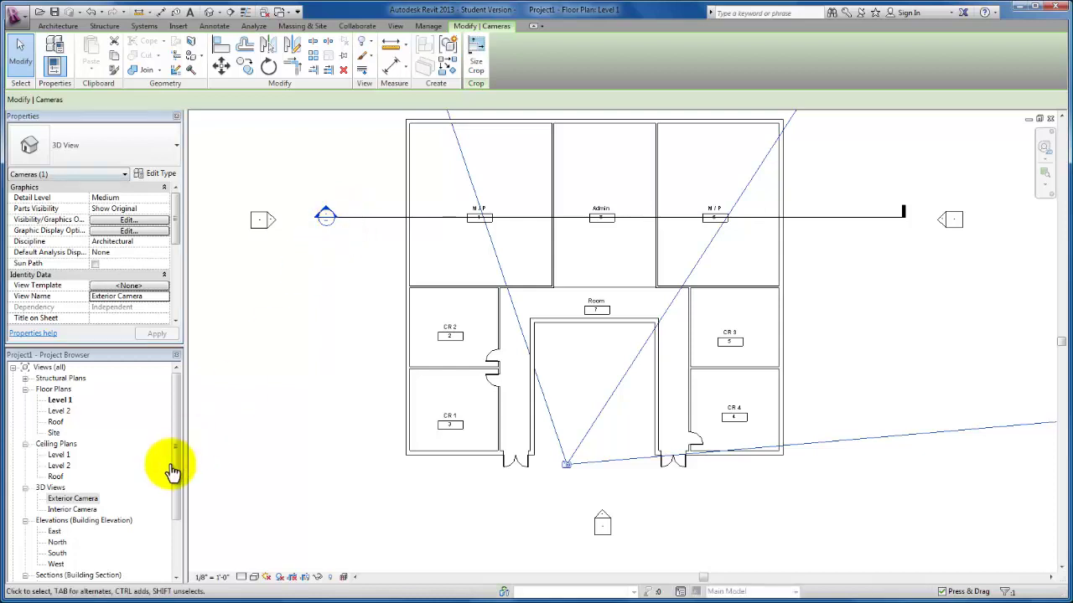
key("Escape")
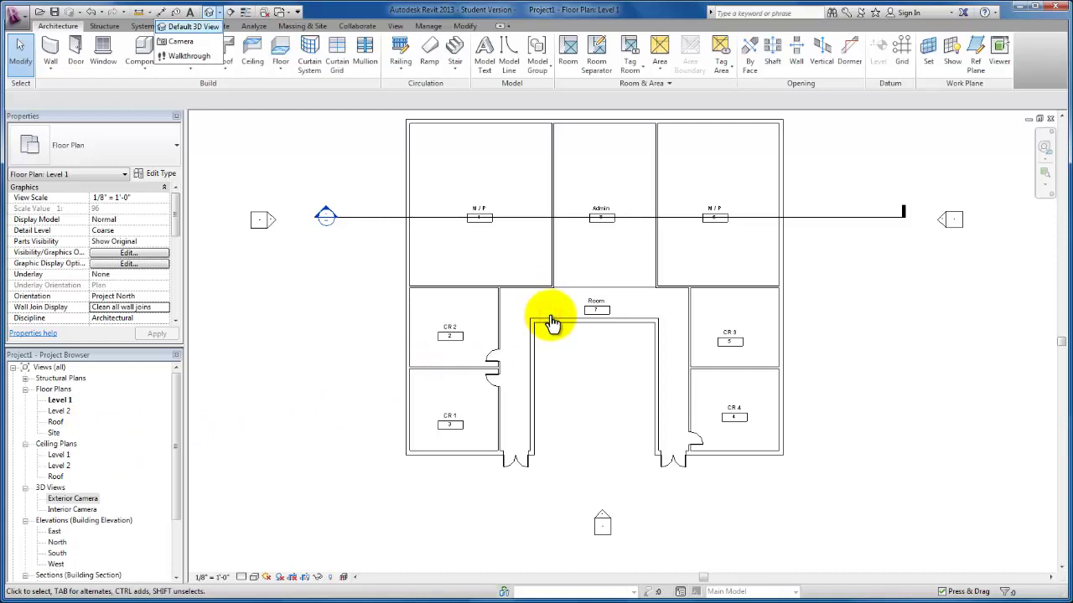
Step: Create a default 3D view of the building and rename it Front Axon
key("Return")
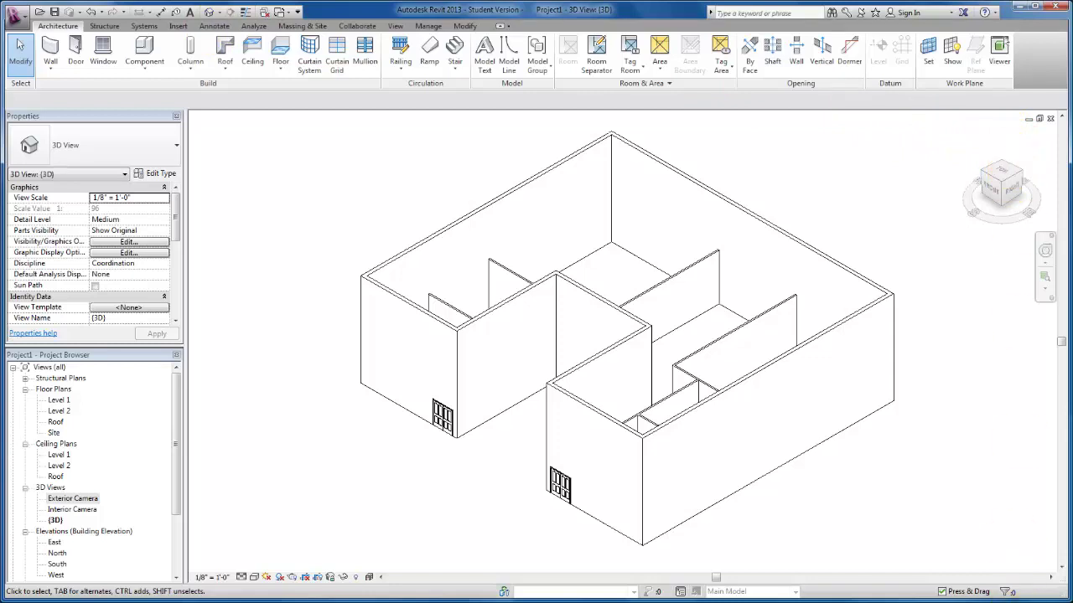
right_click(57, 520)
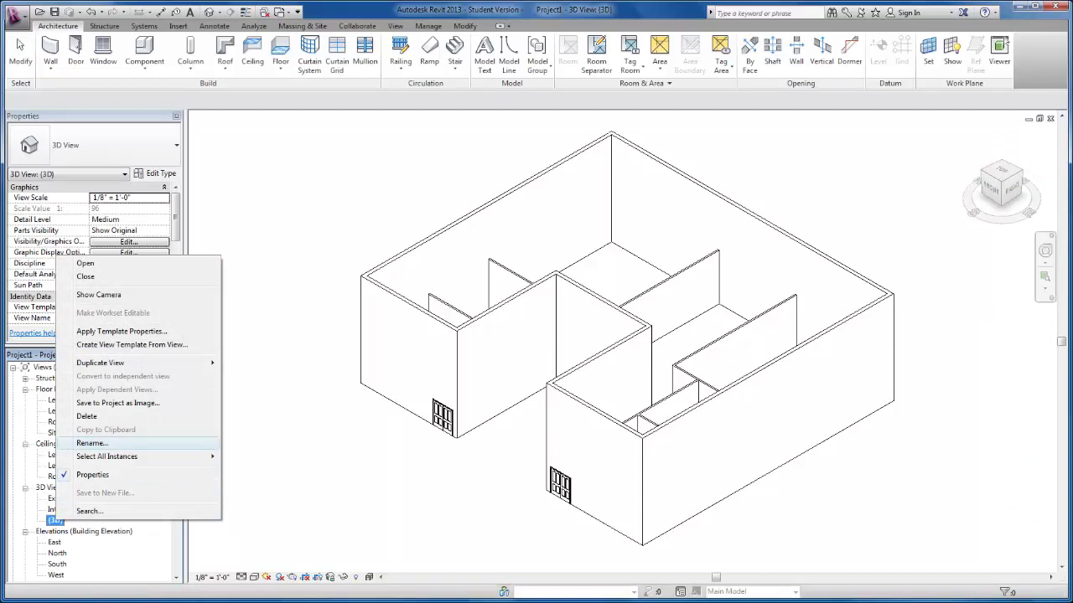
left_click(91, 442)
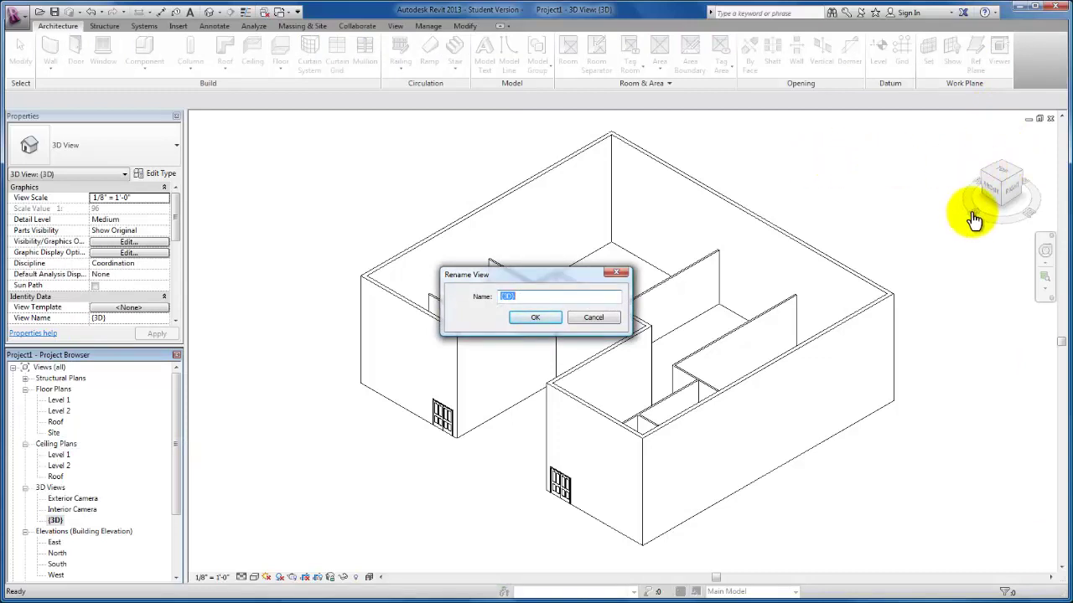
type("Fr")
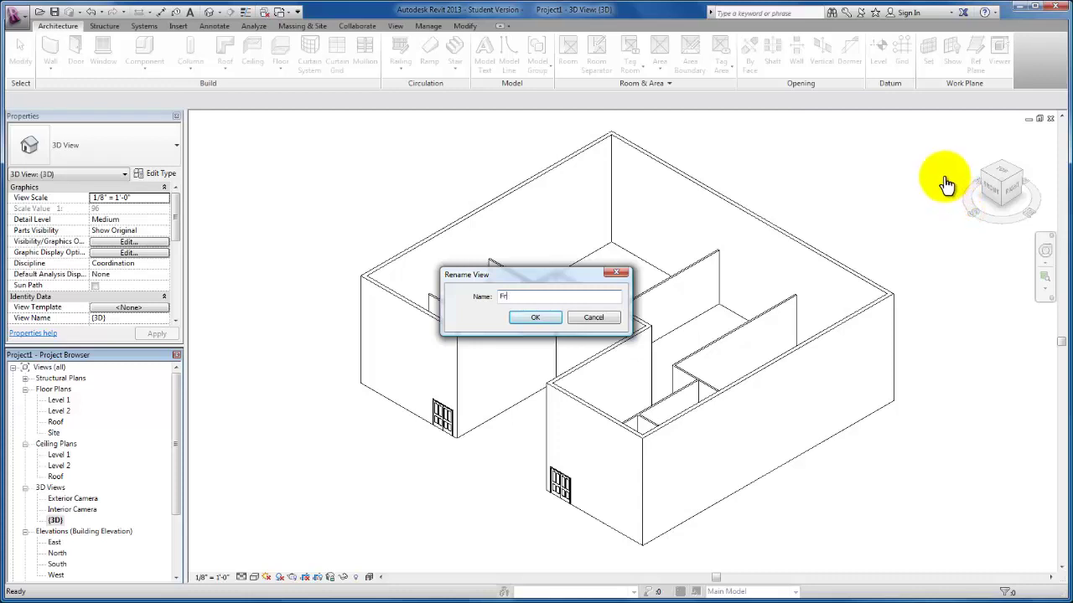
type("ont ")
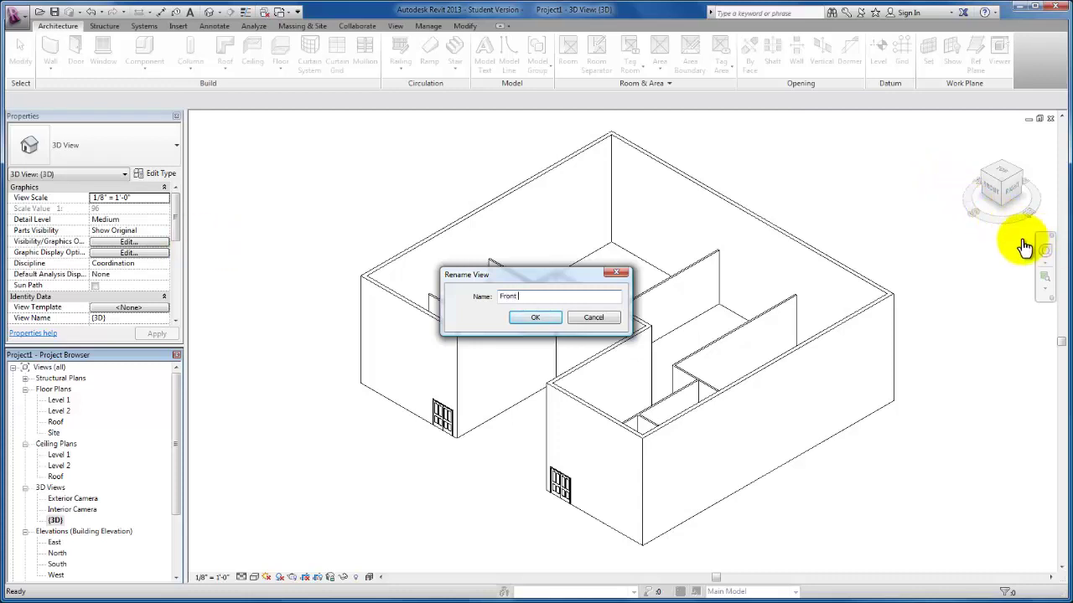
type("Axon")
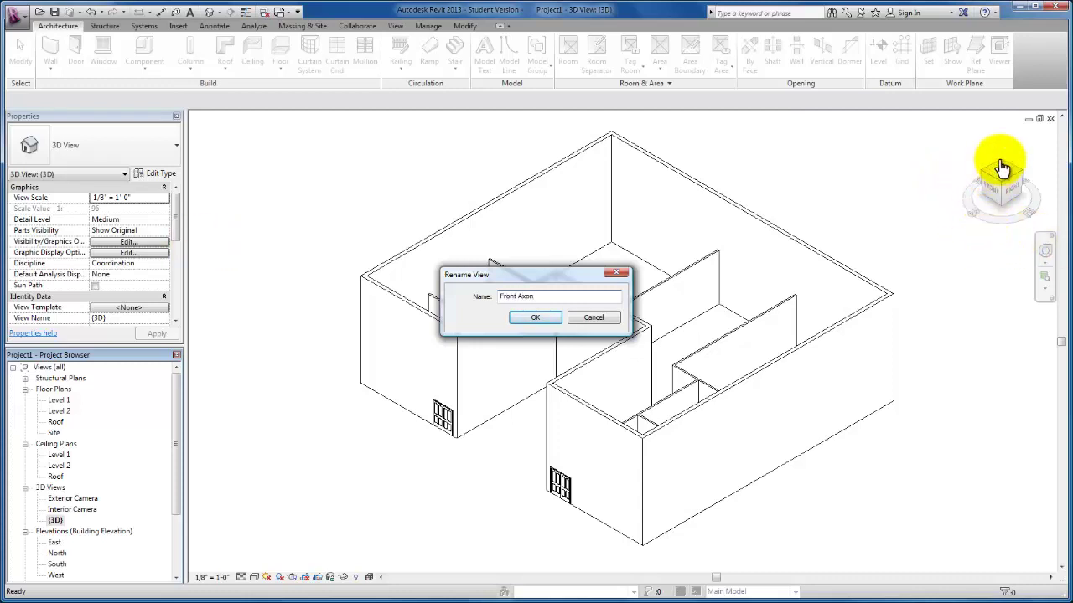
left_click(1003, 168)
key("Return")
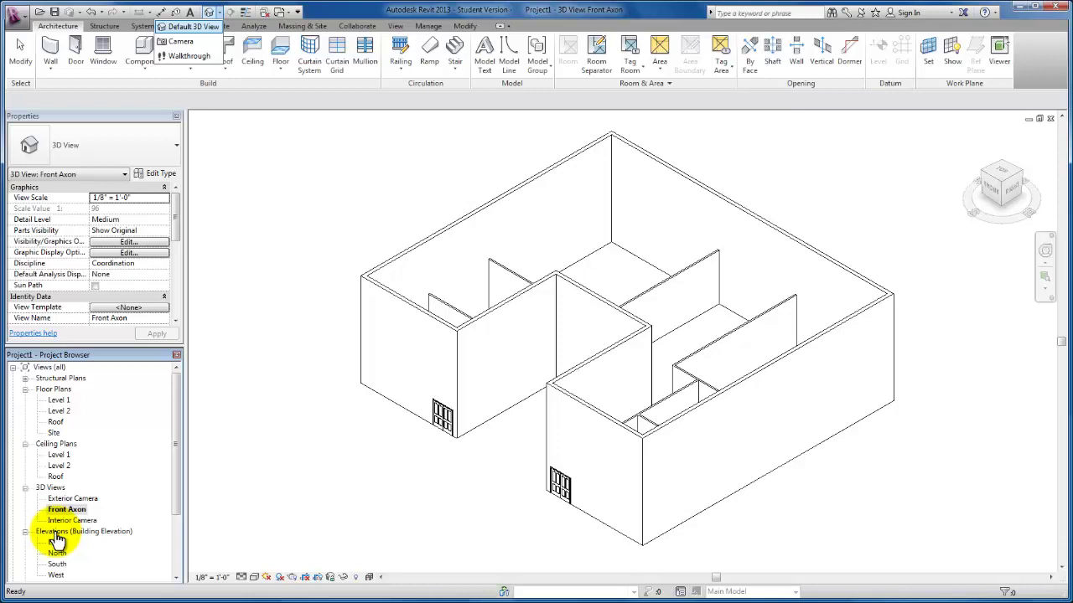
Step: Create another default 3D view and orient it to look at the building's back-right corner from above
key("Return")
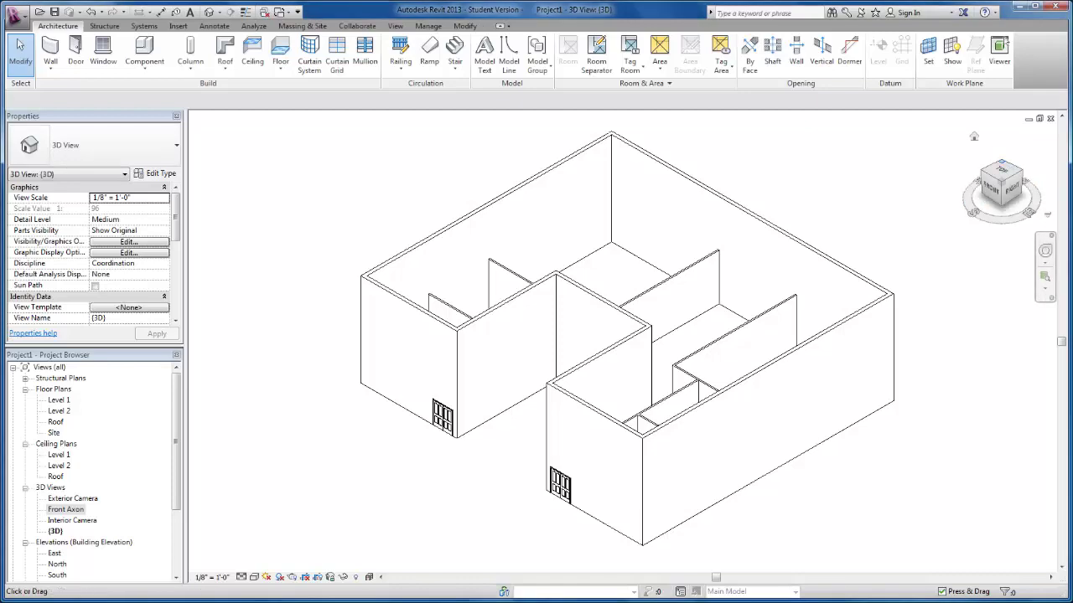
left_click_drag(1001, 176, 955, 179)
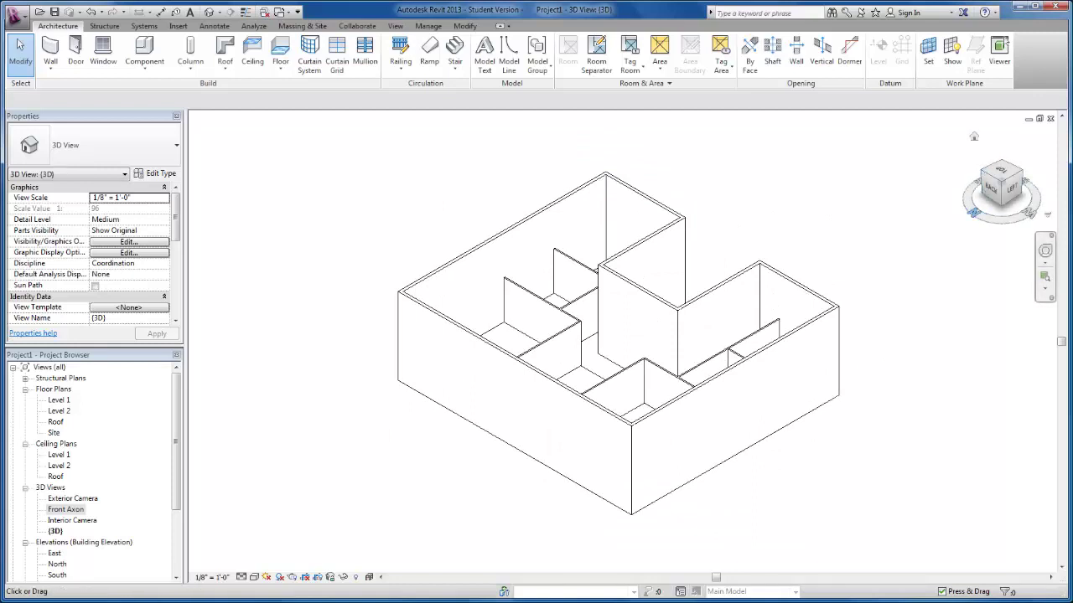
mouse_move(620, 340)
middle_mouse_down("shift")
mouse_move(498, 328)
mouse_move(591, 340)
middle_mouse_up("shift")
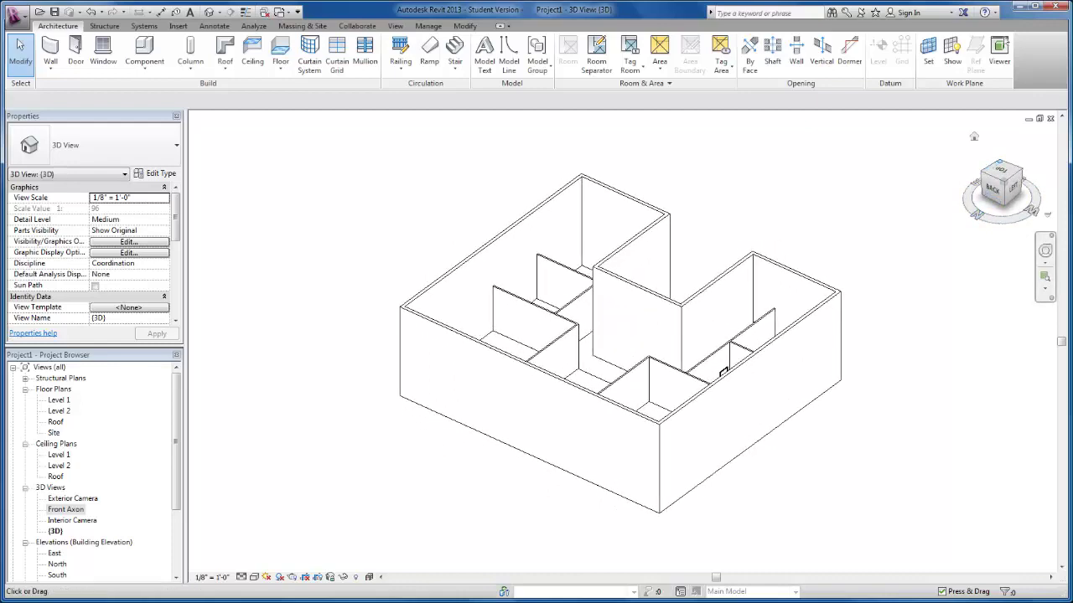
left_click(974, 137)
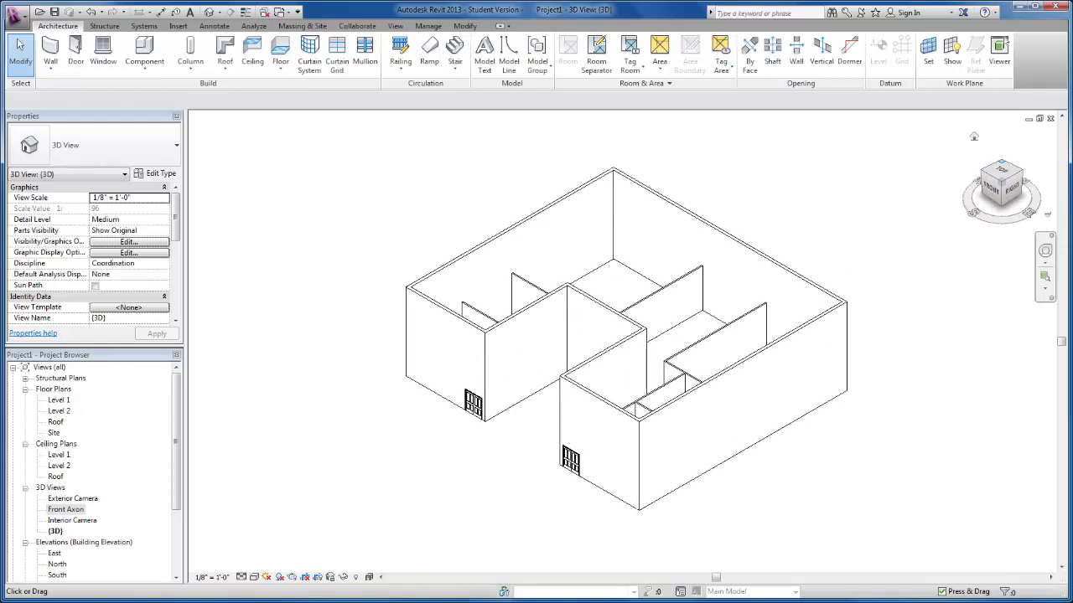
left_click(982, 170)
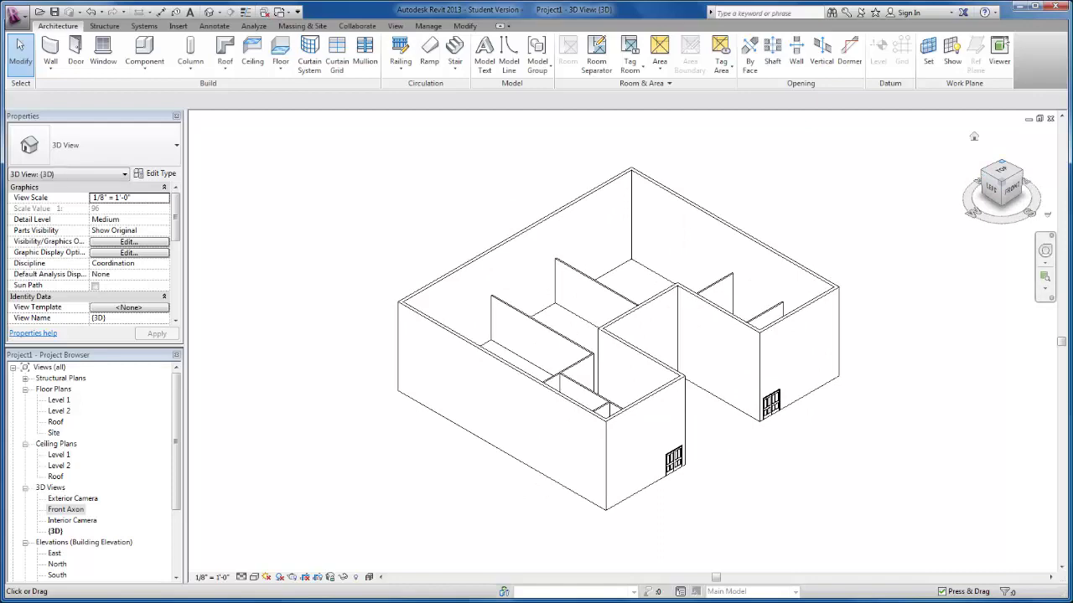
left_click(1002, 162)
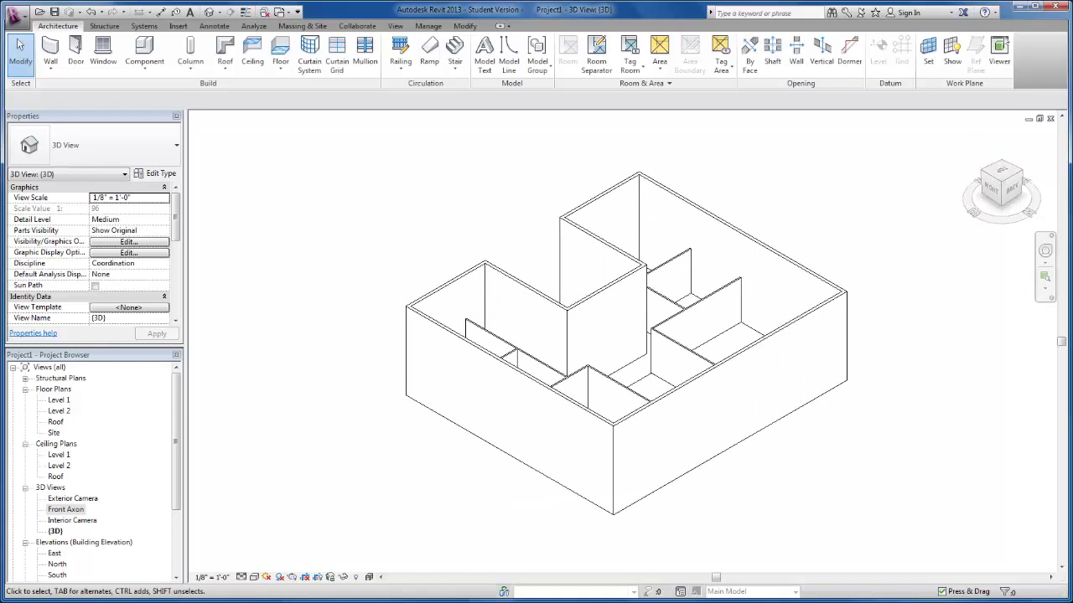
Step: Rename the rear-facing {3D} view as Back Axon
right_click(55, 531)
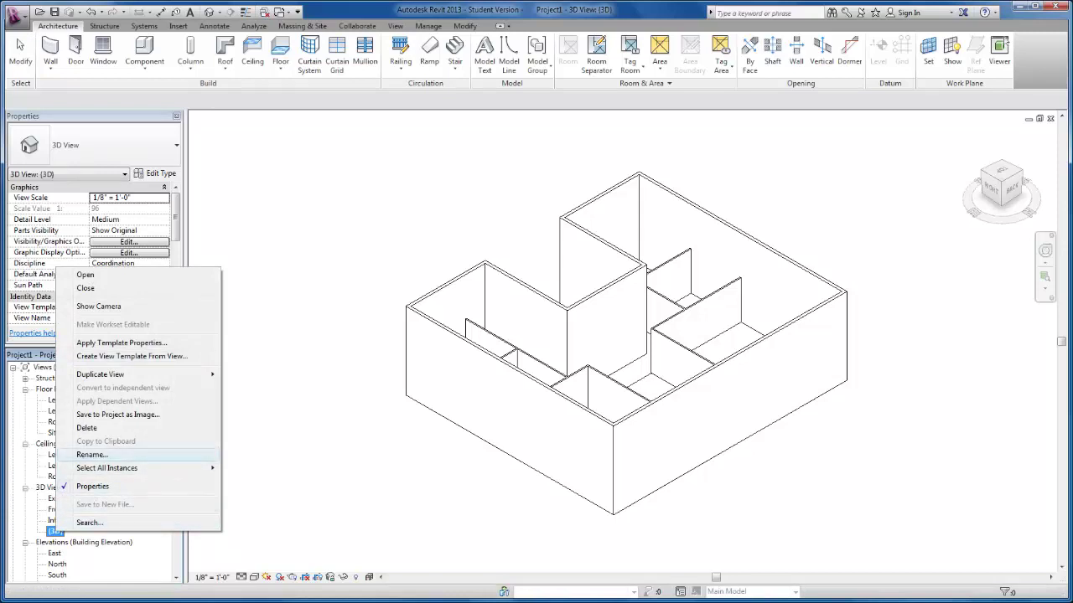
left_click(92, 454)
type("Ba")
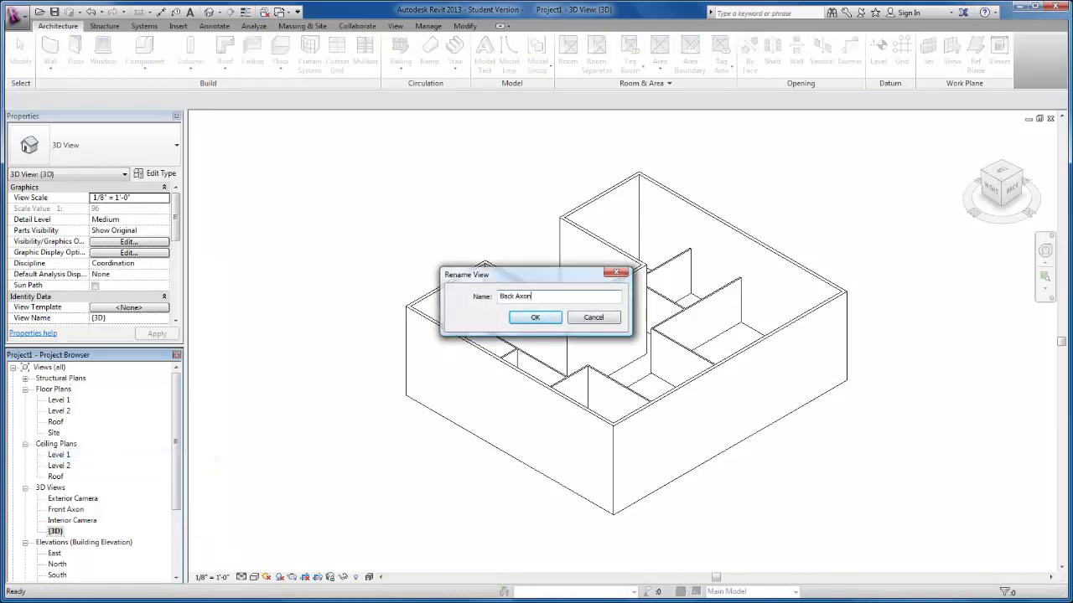
type("ck Axon")
key("Return")
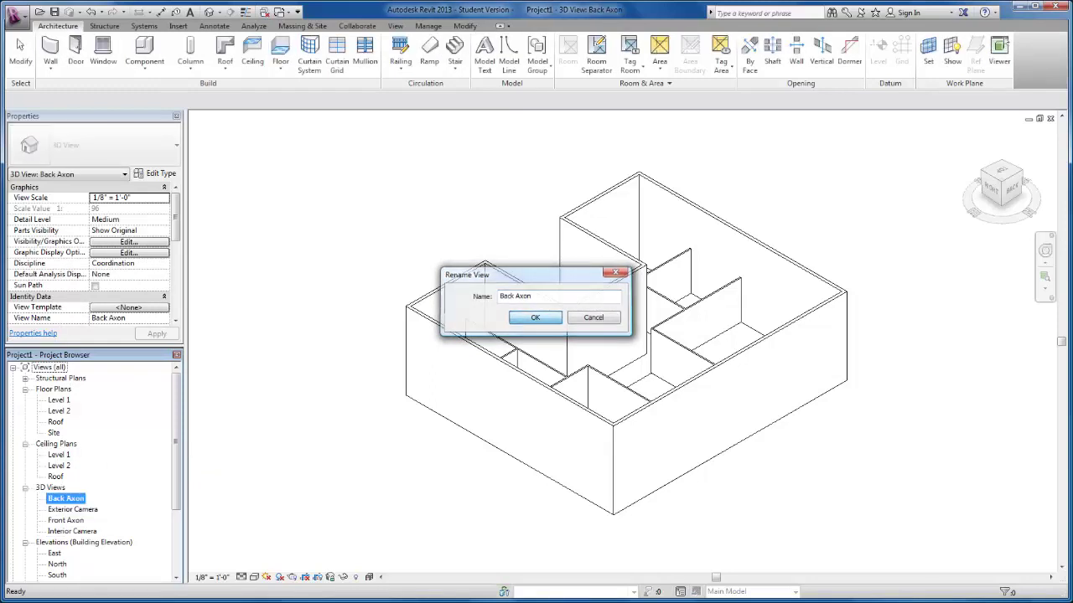